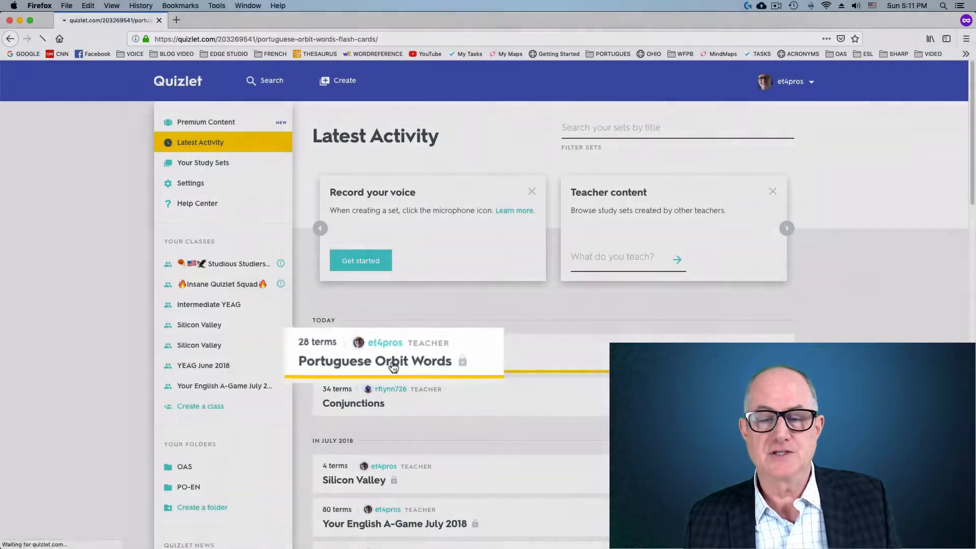
# - Open the Portuguese Orbit Words study set and look through its Portuguese terms and English definitions
pyautogui.click(392, 359)
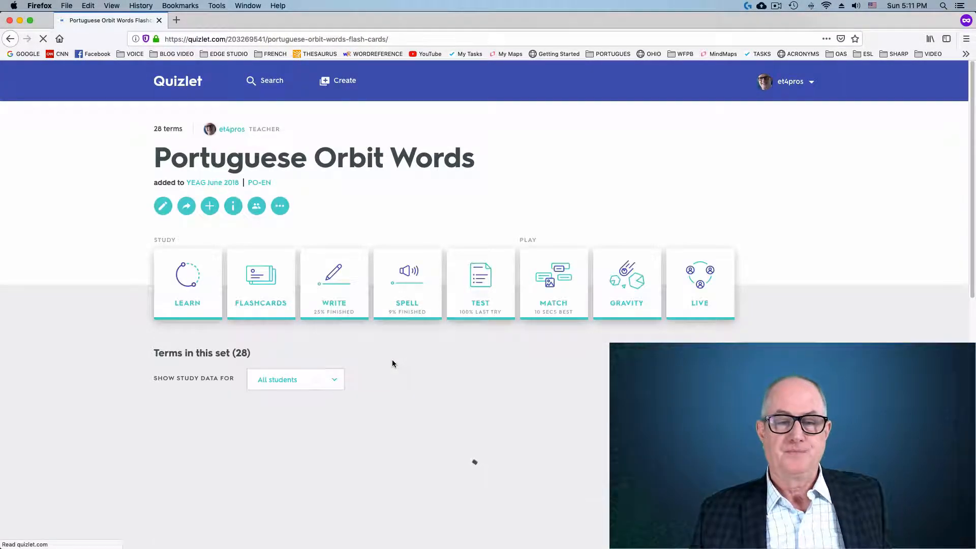
pyautogui.scroll(-5, 395, 358)
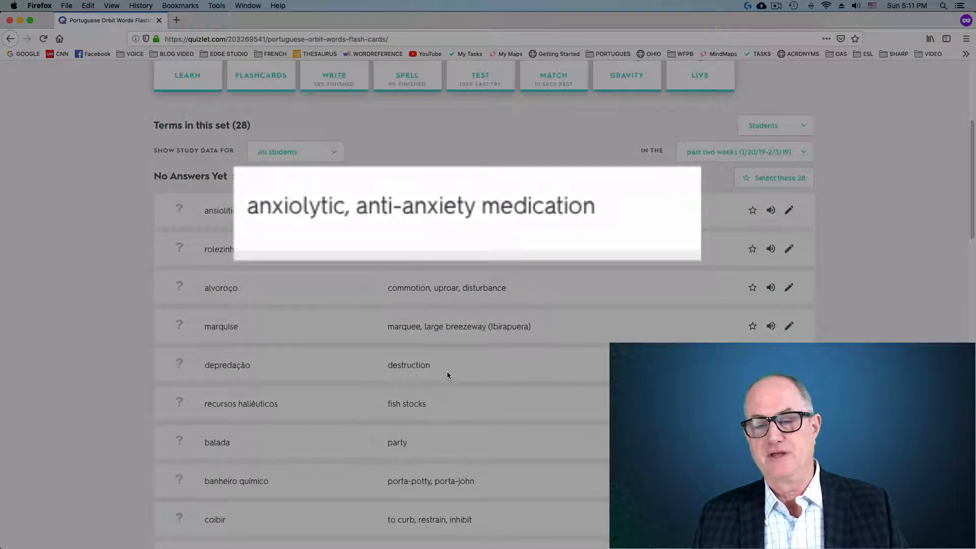
pyautogui.scroll(-1, 448, 376)
pyautogui.scroll(-1, 447, 375)
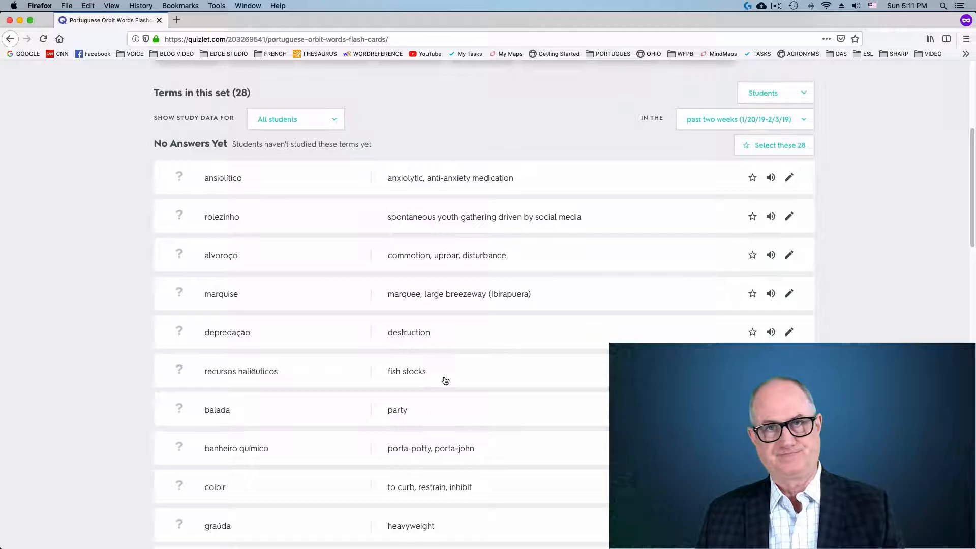
pyautogui.scroll(5, 446, 380)
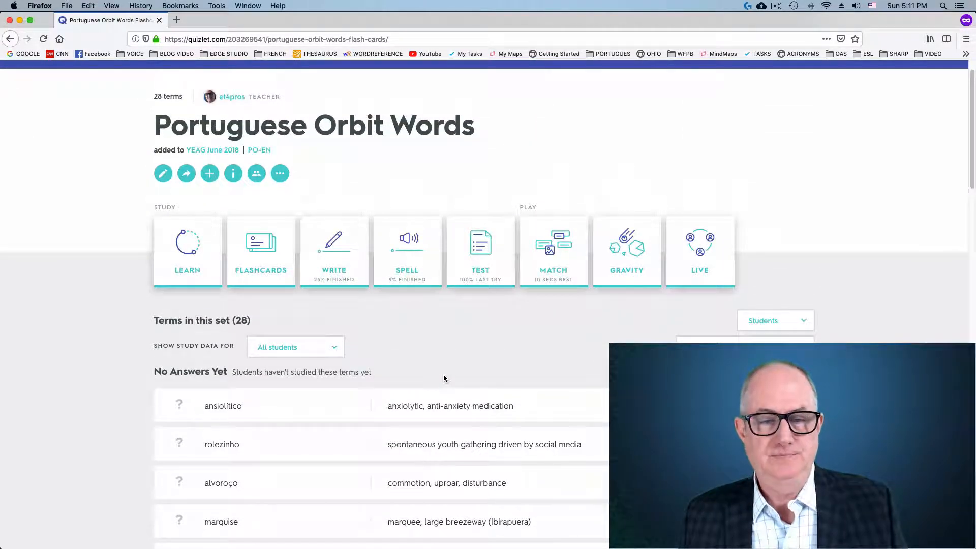
pyautogui.scroll(-1, 439, 375)
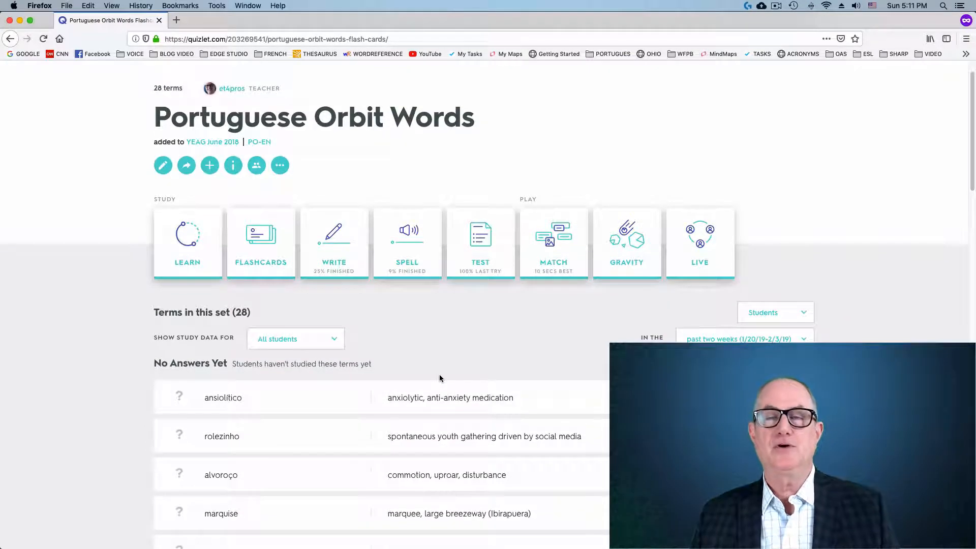
pyautogui.scroll(-9, 440, 377)
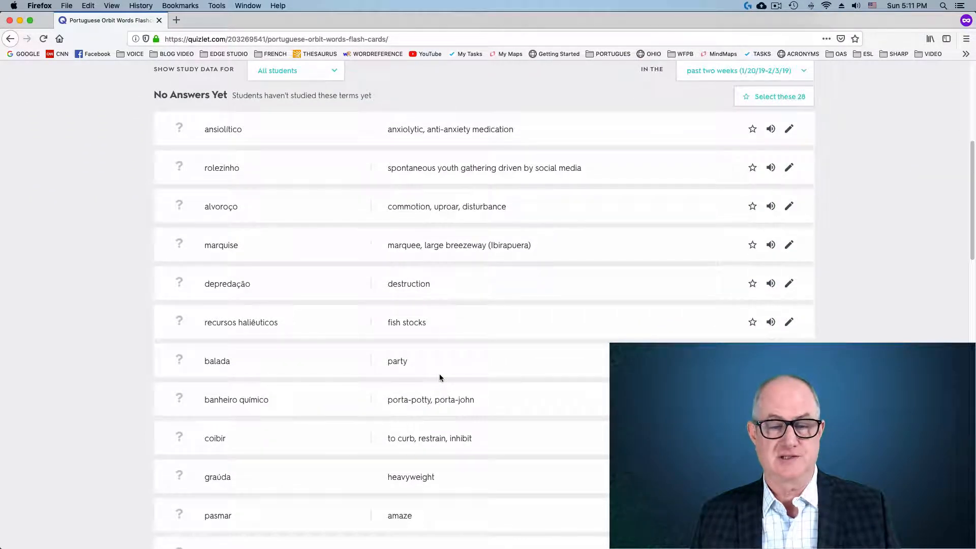
pyautogui.scroll(-1, 440, 379)
pyautogui.scroll(10, 439, 378)
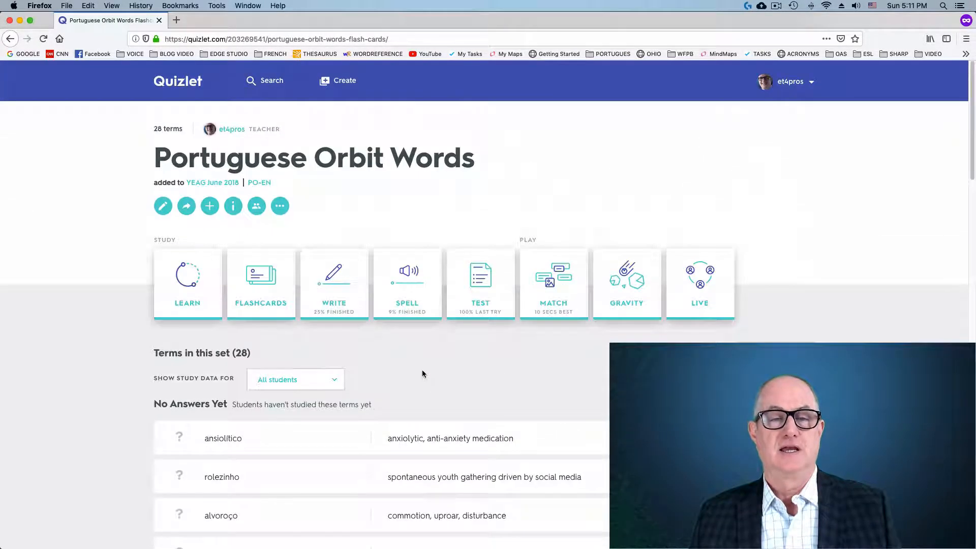
# - Start Learn mode for the set, review the remaining terms, and continue to the first question
pyautogui.click(183, 283)
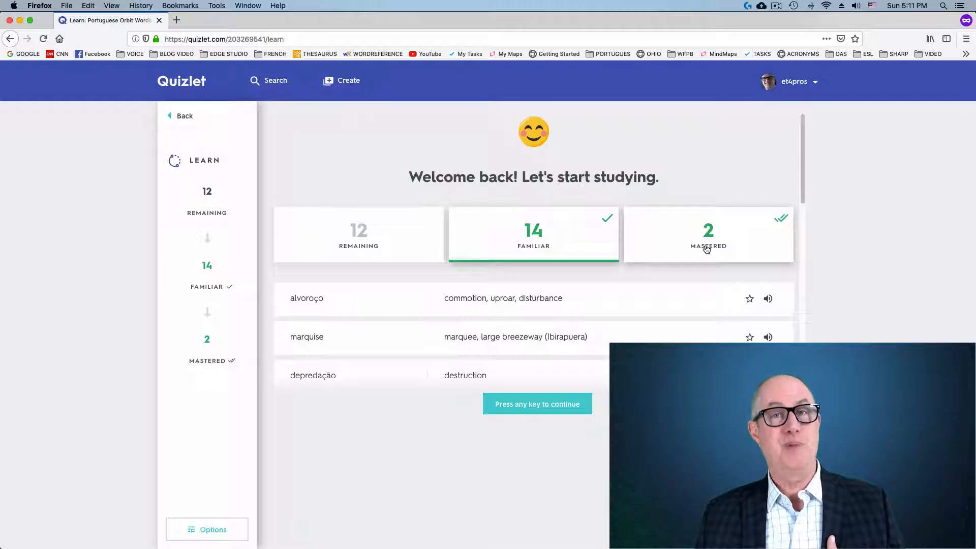
pyautogui.click(367, 247)
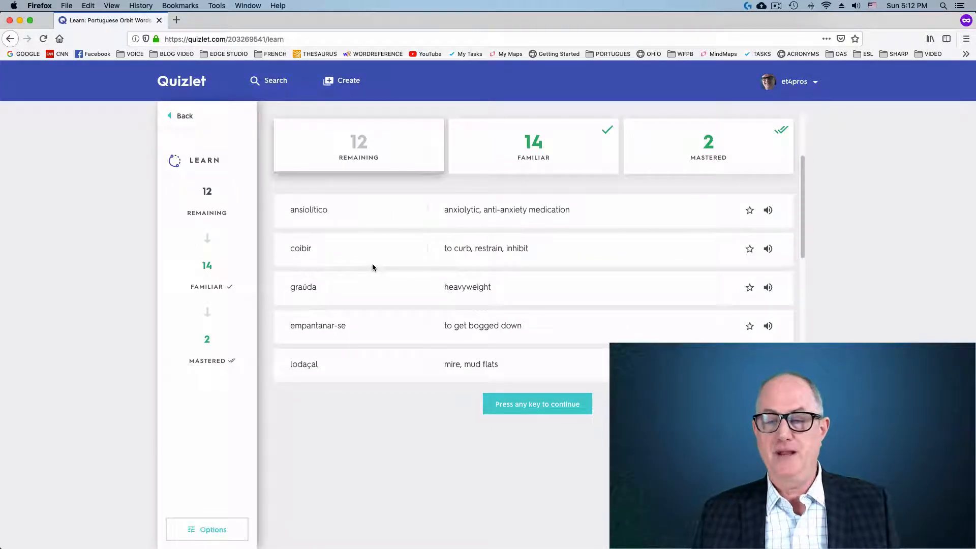
pyautogui.click(544, 407)
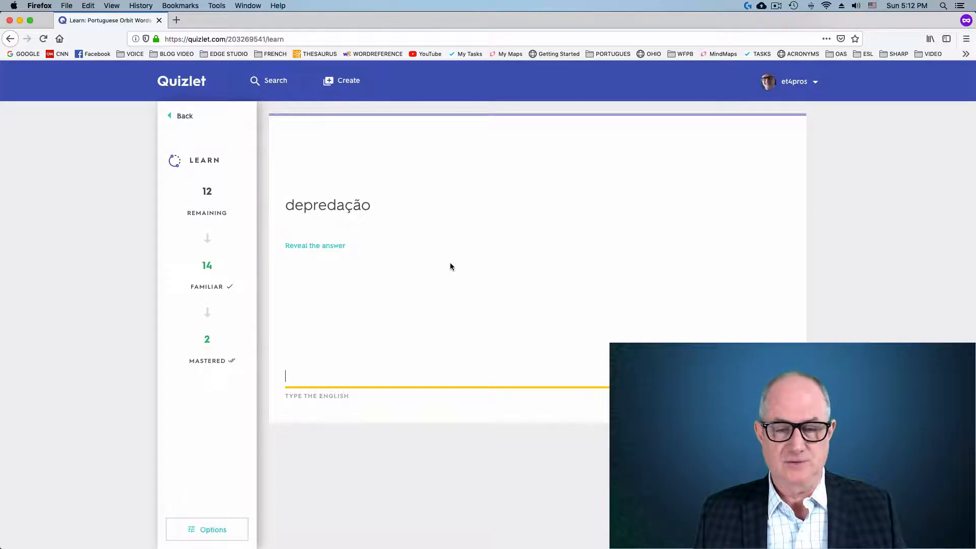
# - Answer the Learn question for "depredação" with "destruction" and continue to the next question
pyautogui.write('destur')
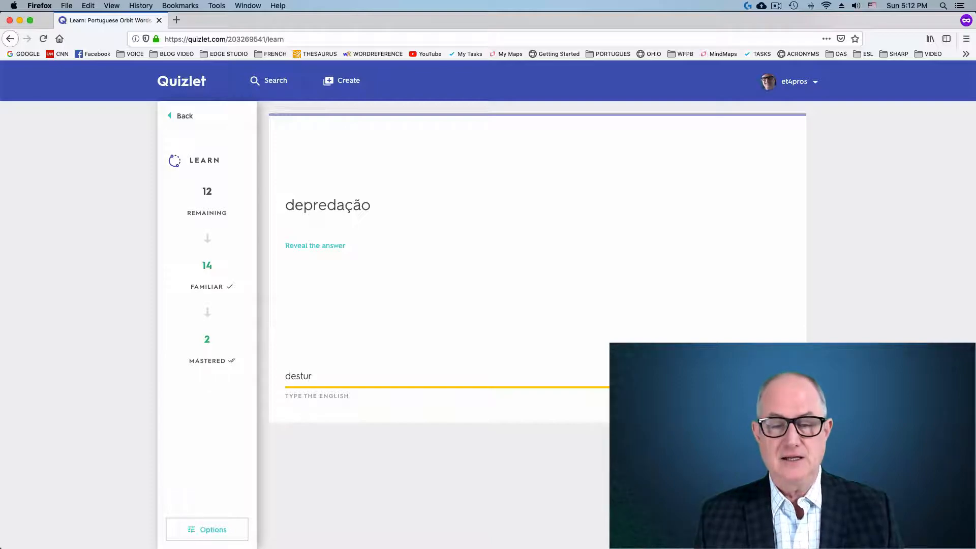
pyautogui.press('BackSpace')
pyautogui.press('BackSpace')
pyautogui.write('ruction')
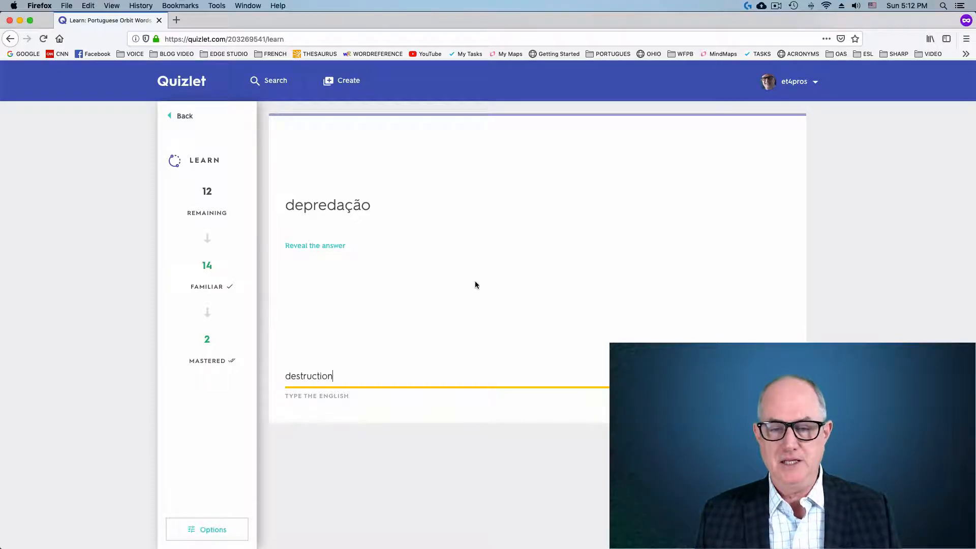
pyautogui.press('Return')
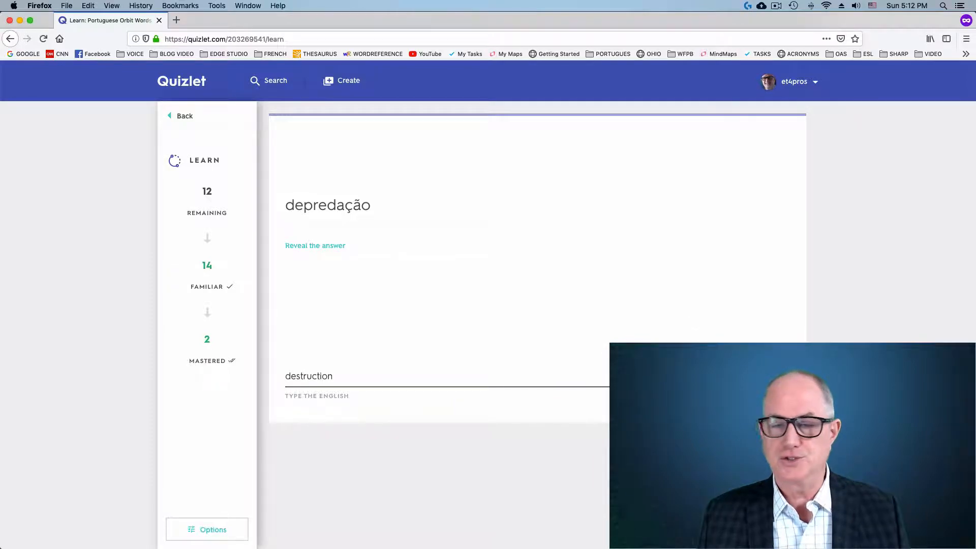
pyautogui.click(544, 405)
pyautogui.press('Return')
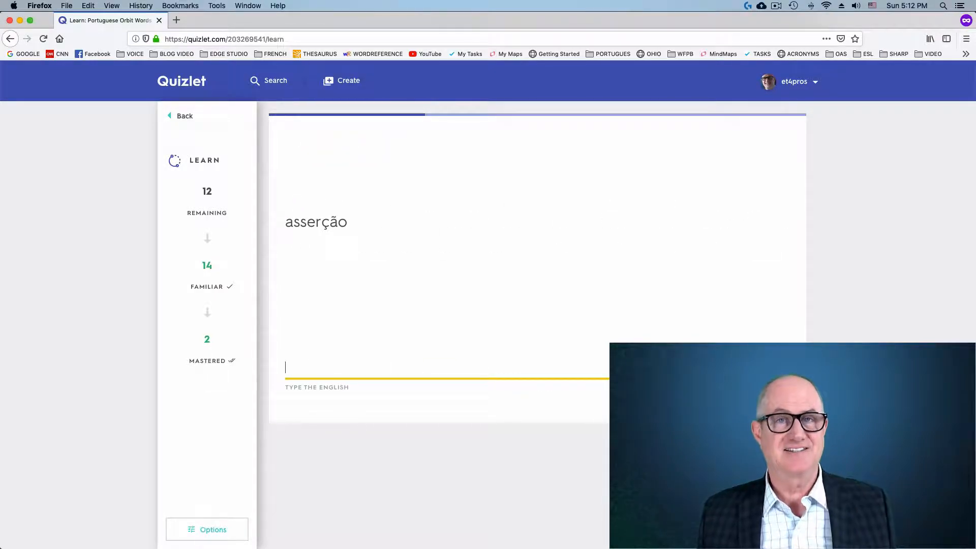
# - Answer the Learn question for "asserção" with "assertion" and return to the Latest Activity page
pyautogui.write('assertion')
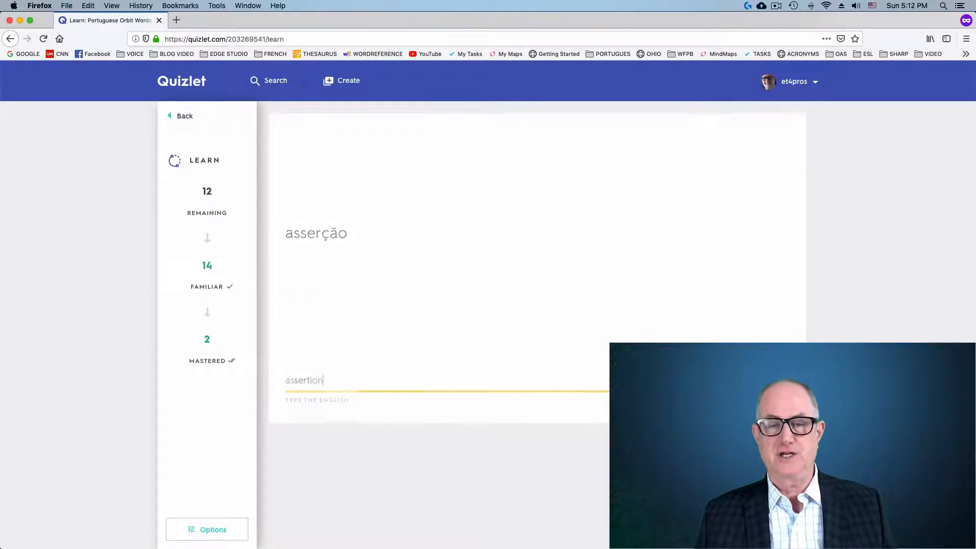
pyautogui.press('Return')
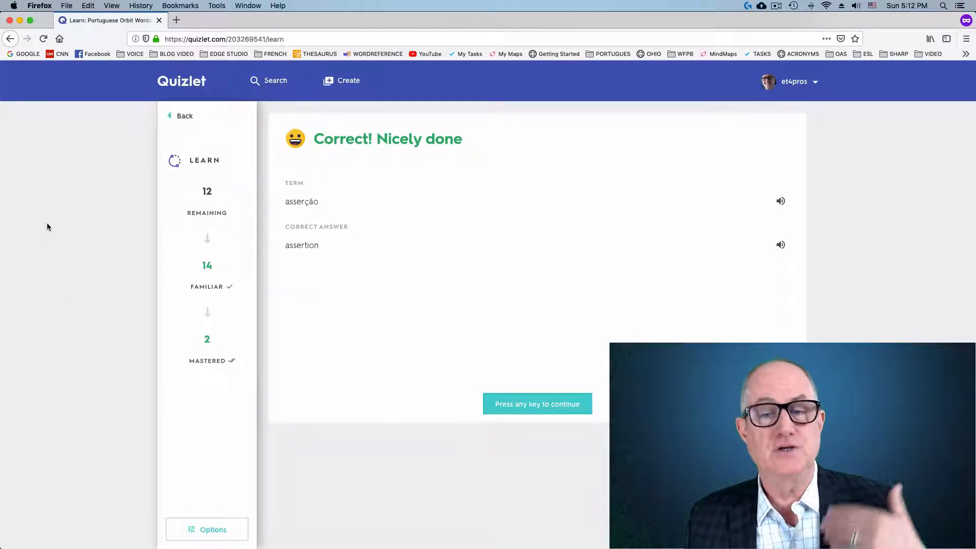
pyautogui.click(191, 88)
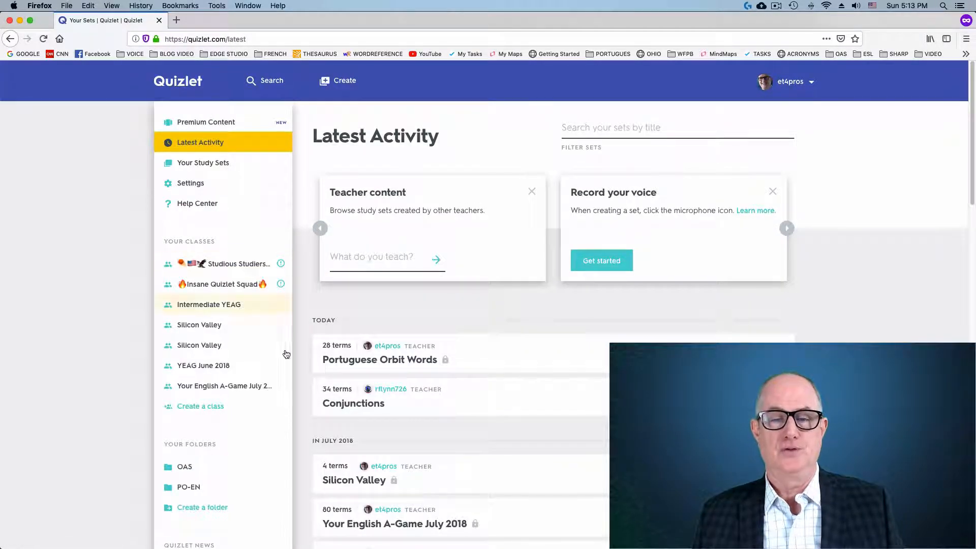
# - Open Portuguese Orbit Words in Flashcards mode, flip the "spontaneous youth gathering" card to its Portuguese side, and play its pronunciation
pyautogui.click(365, 366)
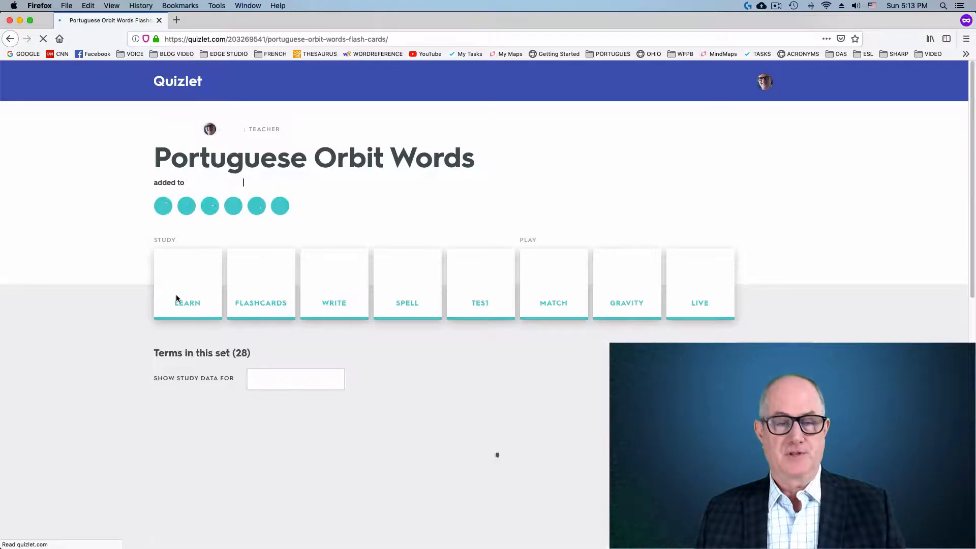
pyautogui.click(254, 278)
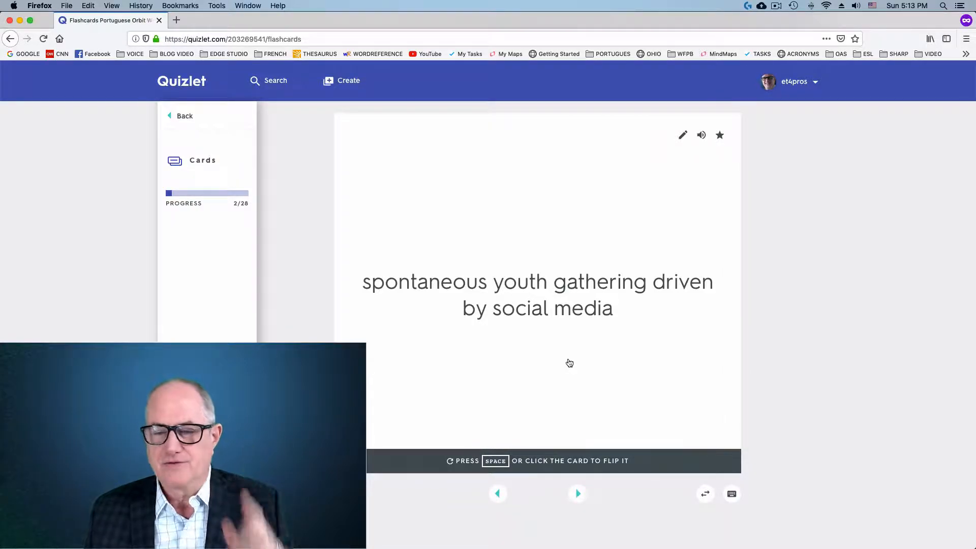
pyautogui.click(536, 347)
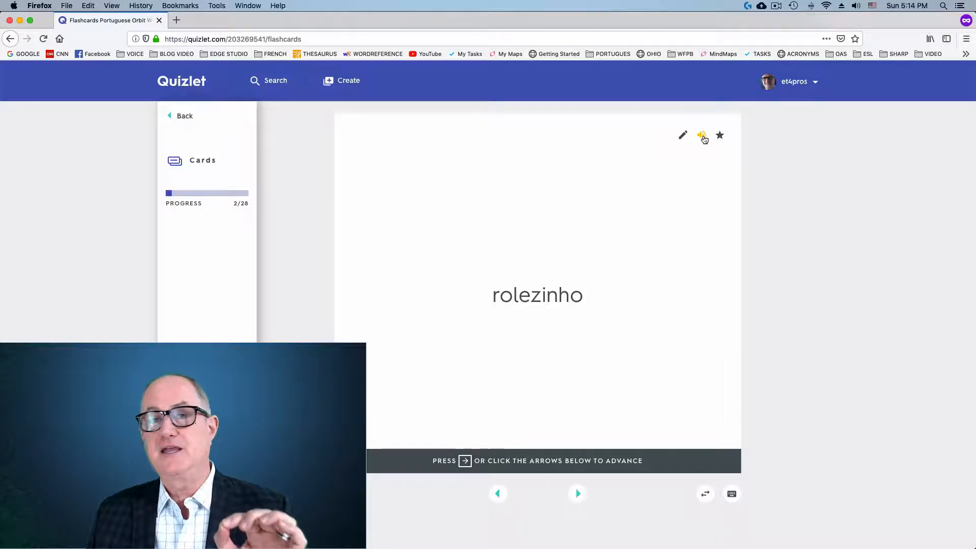
pyautogui.click(703, 137)
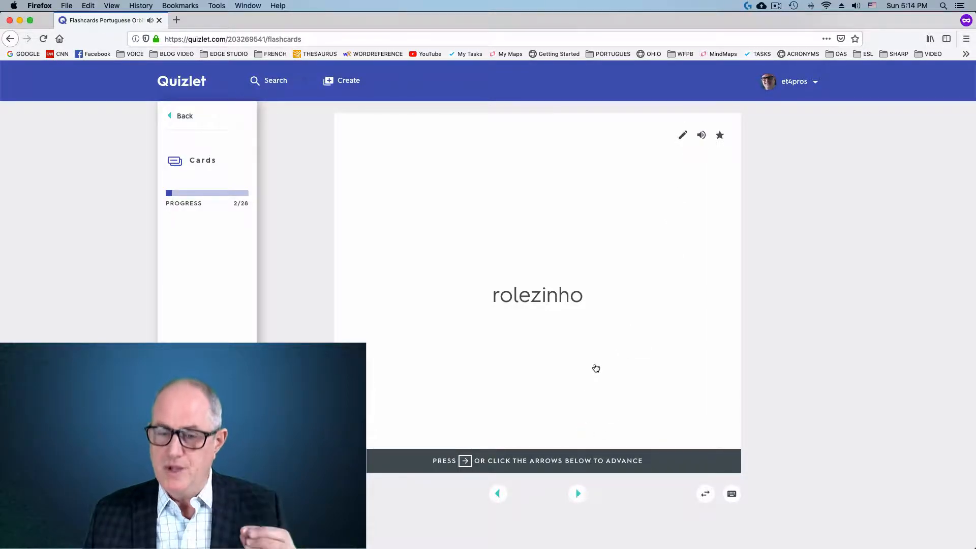
# - Flip the "commotion, uproar, disturbance" flashcard to its Portuguese side, play its audio, and return to the Latest Activity page
pyautogui.click(577, 451)
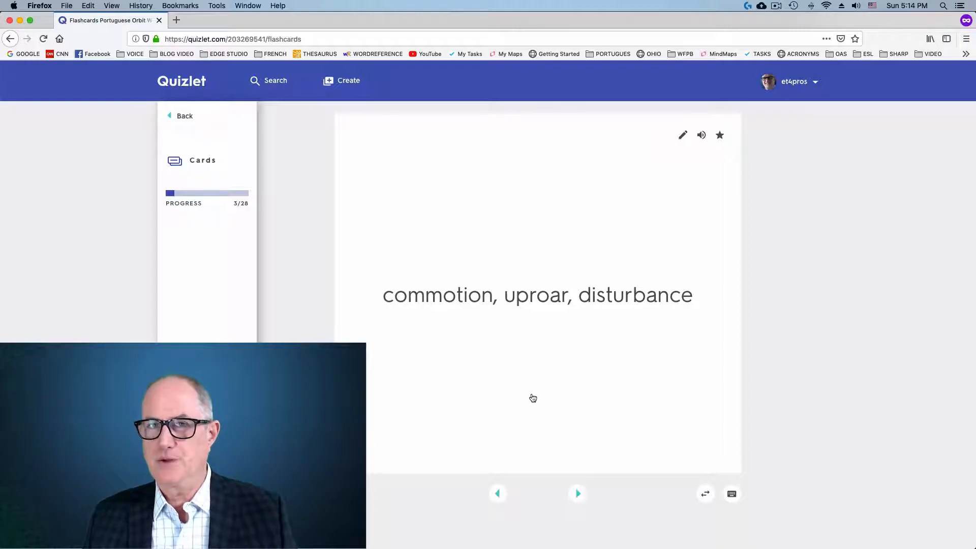
pyautogui.click(533, 397)
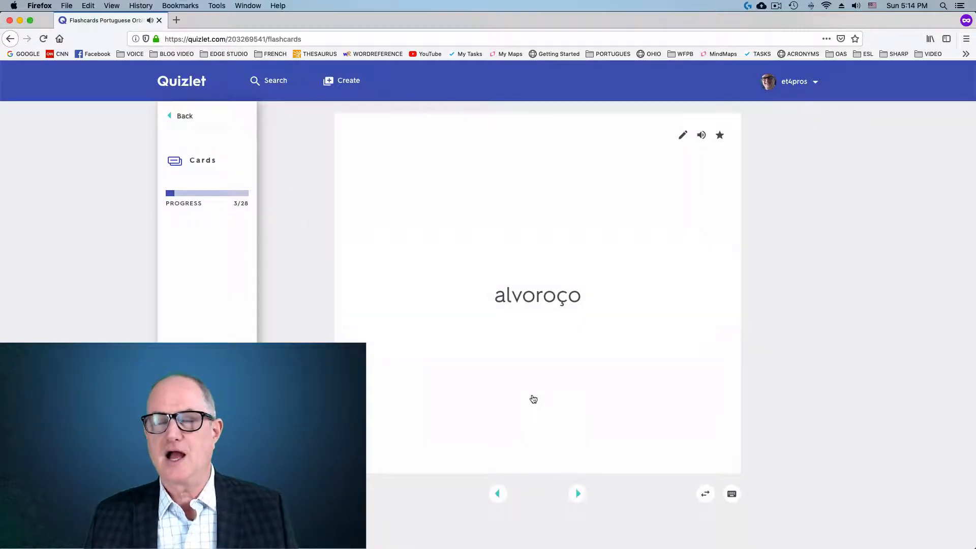
pyautogui.click(701, 136)
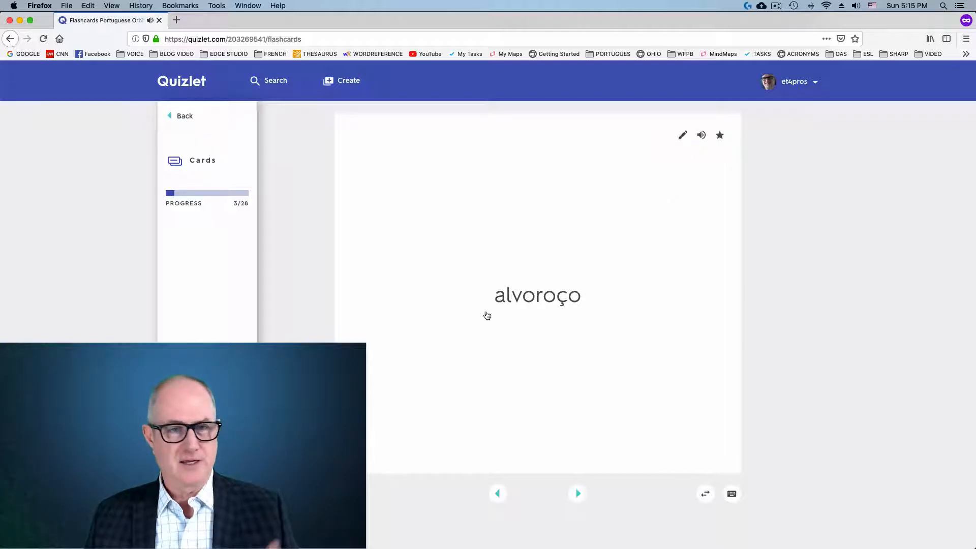
pyautogui.click(196, 87)
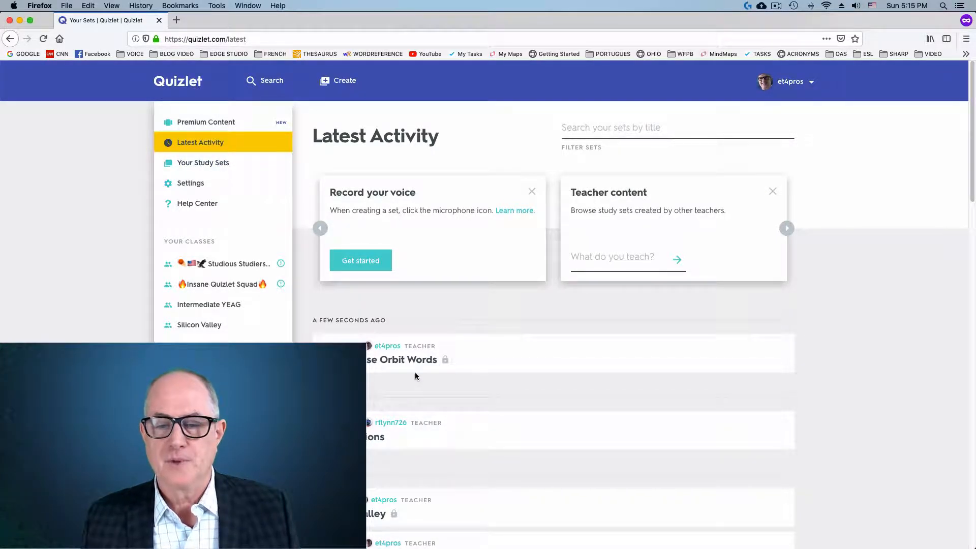
# - In the set's Write mode, answer the "mire, mud flats" prompt with "lodaçal" and return to the Latest Activity page
pyautogui.click(406, 359)
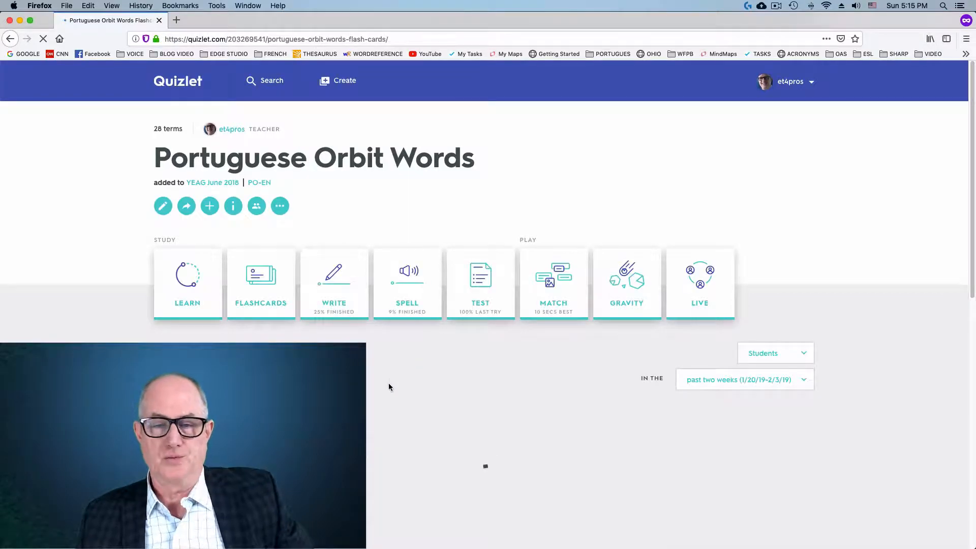
pyautogui.click(331, 281)
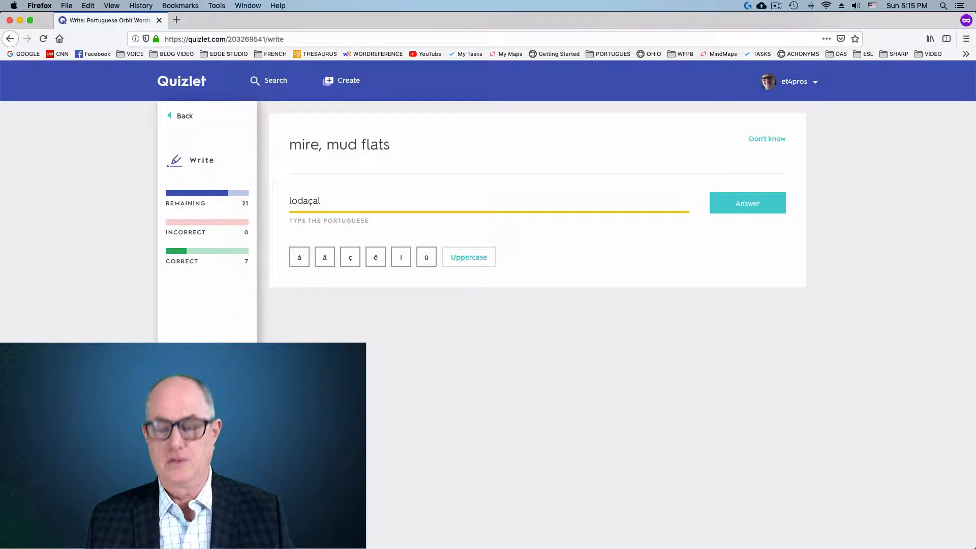
pyautogui.press('Return')
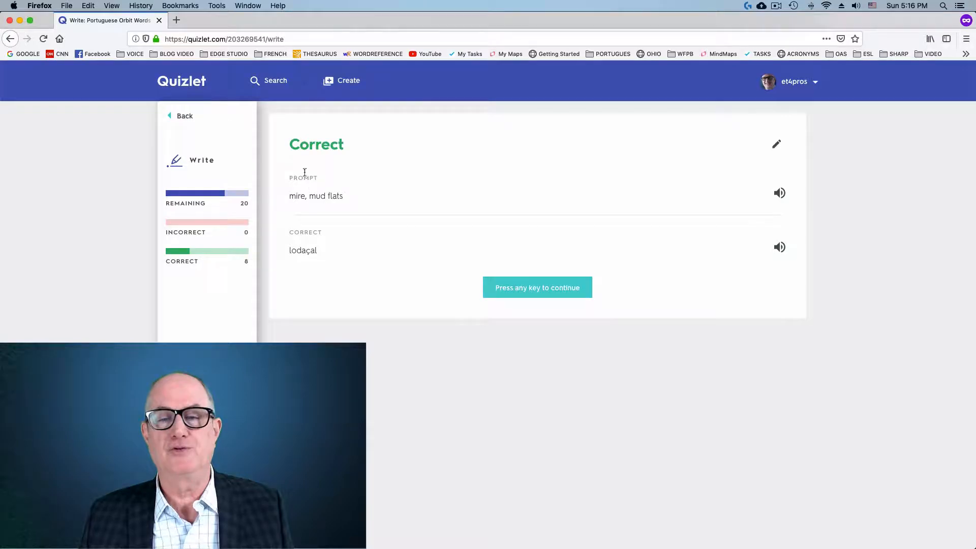
pyautogui.click(185, 83)
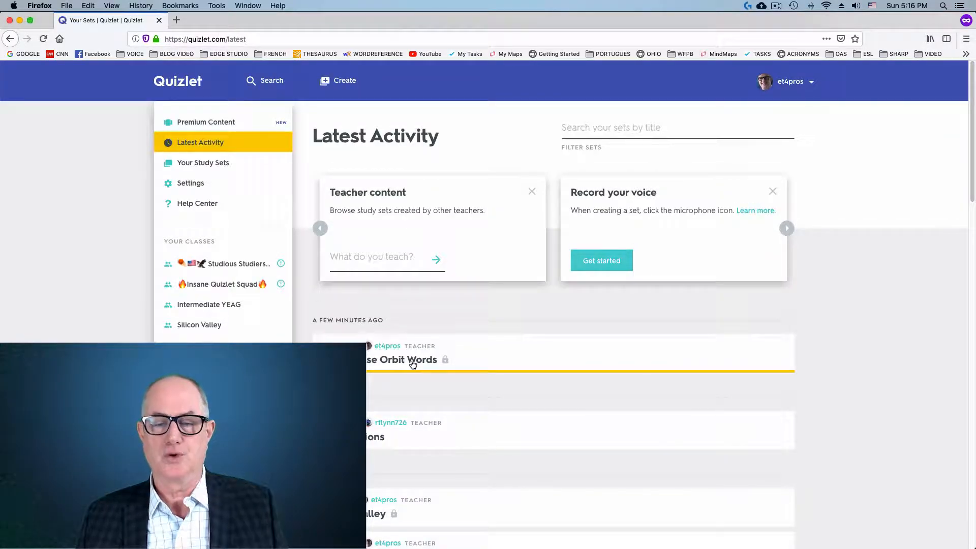
# - In the set's Spell mode, spell the spoken word for "heavyweight" as "graúda" and return to the Latest Activity page
pyautogui.click(411, 364)
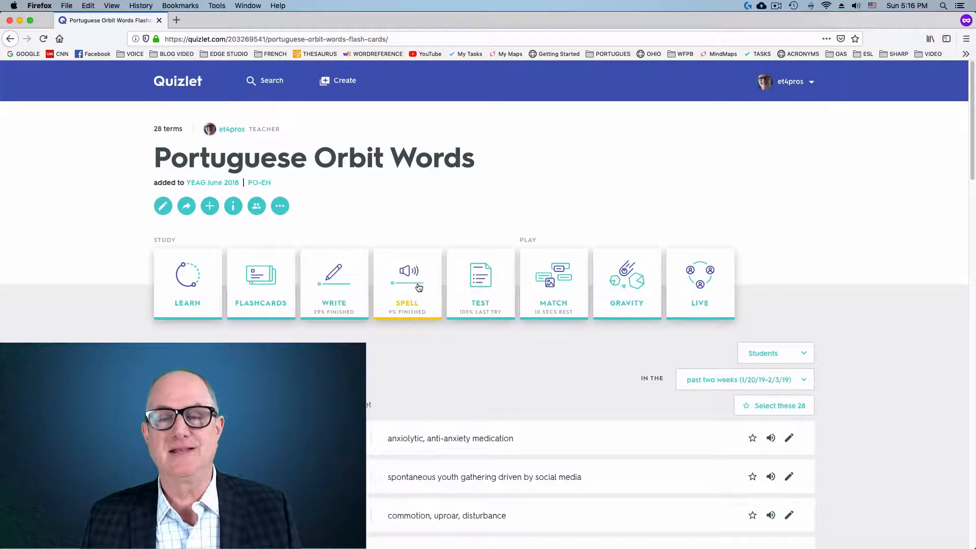
pyautogui.click(419, 288)
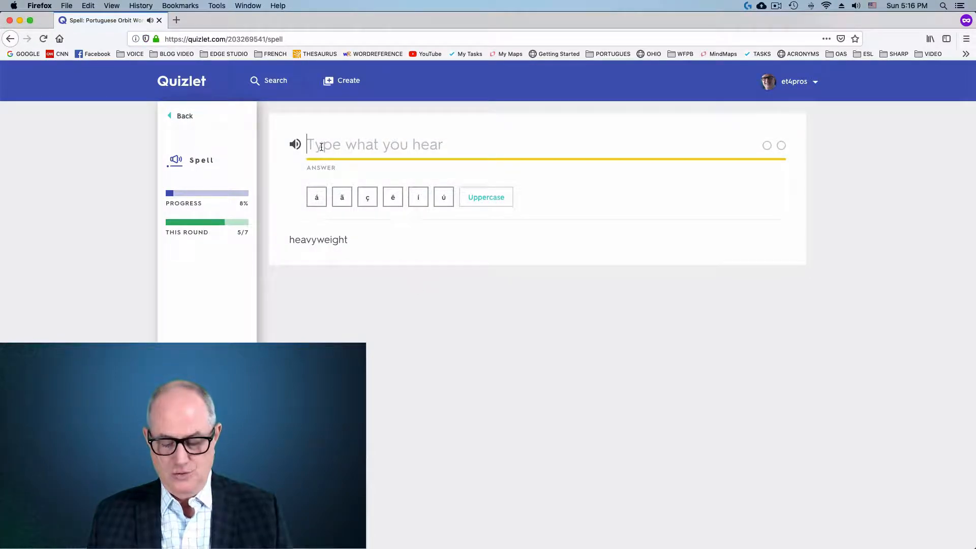
pyautogui.write('gr')
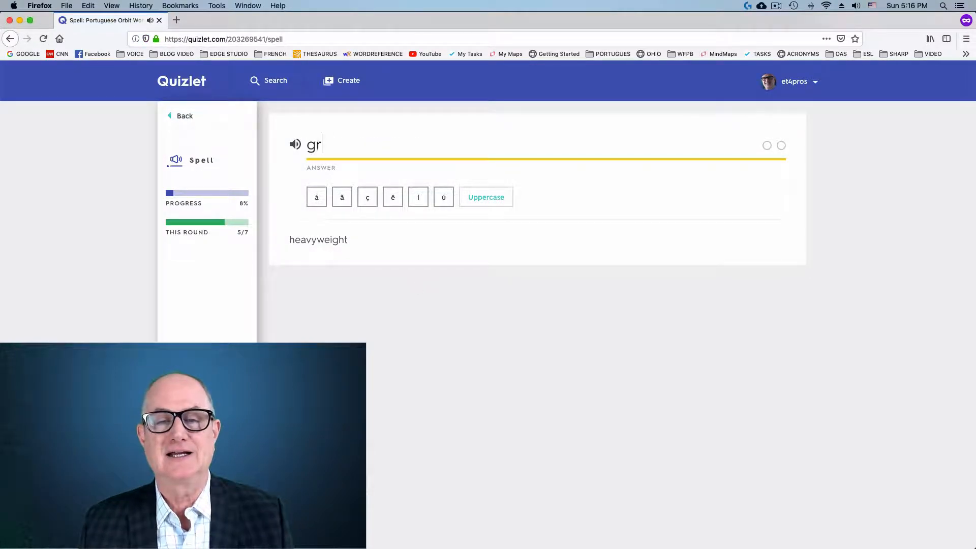
pyautogui.write('aúda')
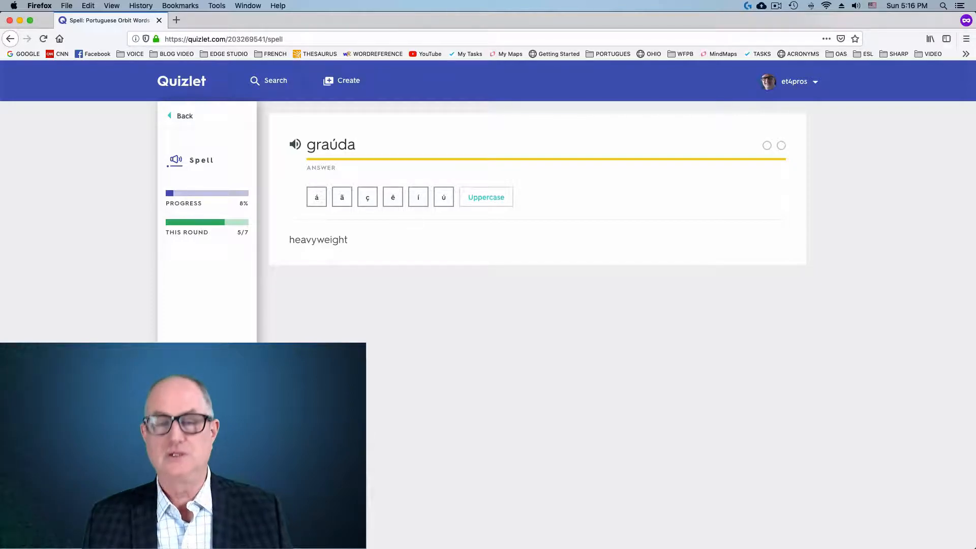
pyautogui.press('Return')
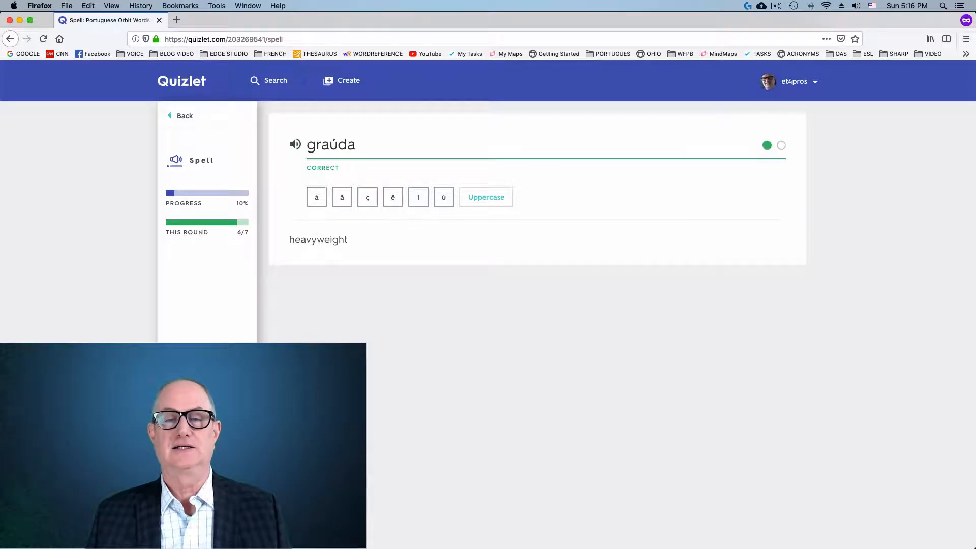
pyautogui.click(185, 80)
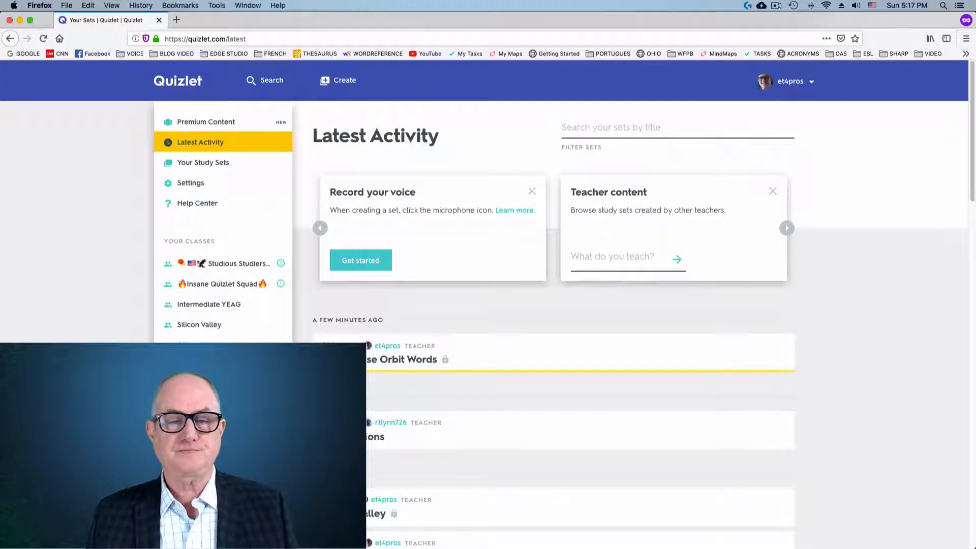
# - In the Portuguese Orbit Words set's Test mode, answer the "unofficial, informal, off-the-record" question with "oficioso" and return to the Latest Activity page
pyautogui.click(403, 356)
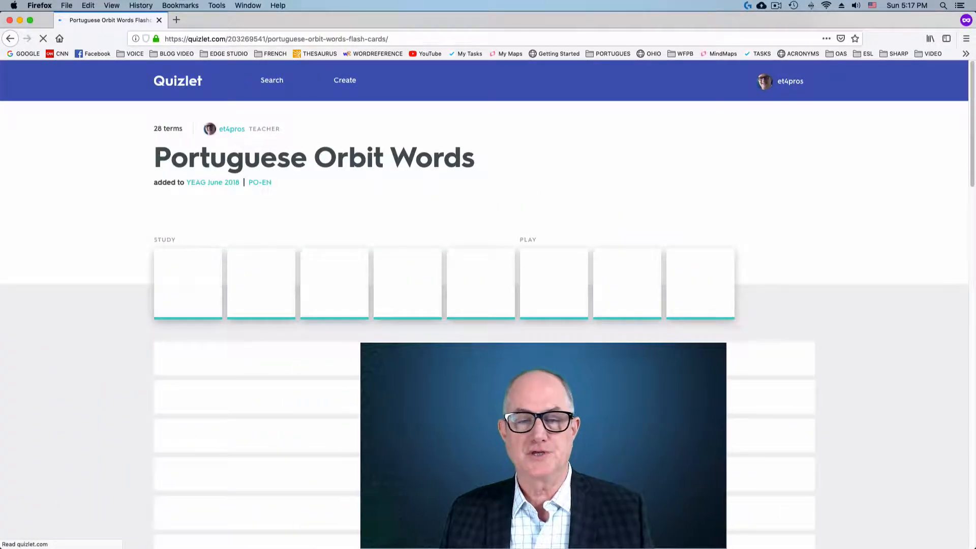
pyautogui.click(481, 285)
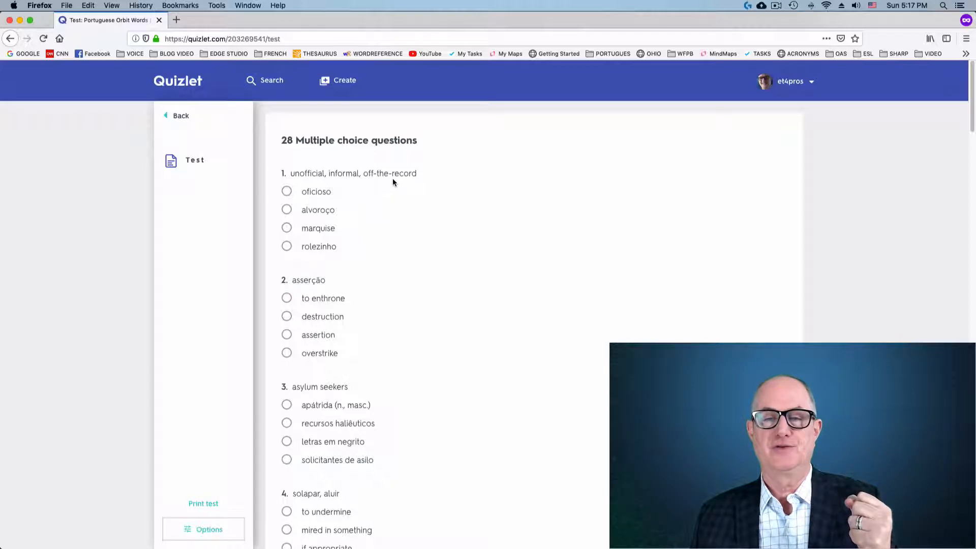
pyautogui.press('space')
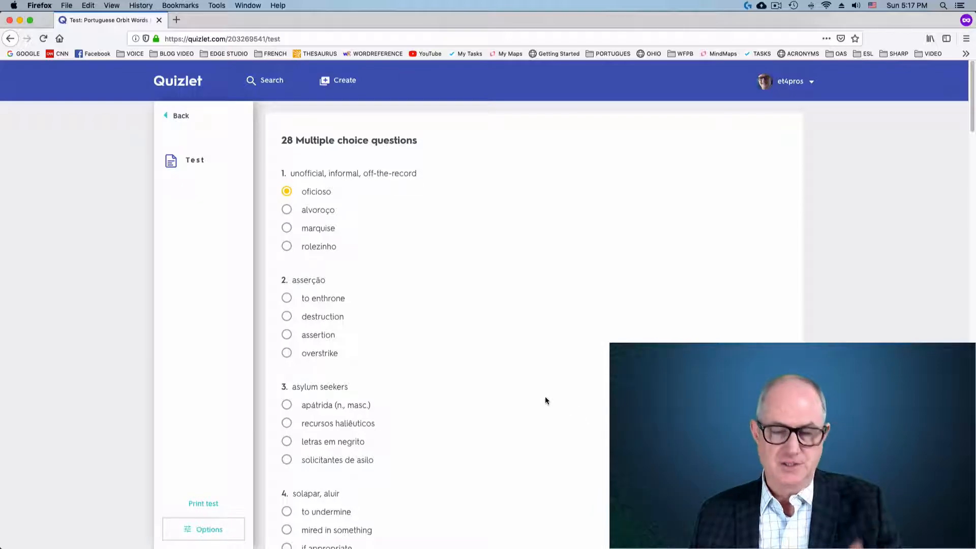
pyautogui.click(183, 84)
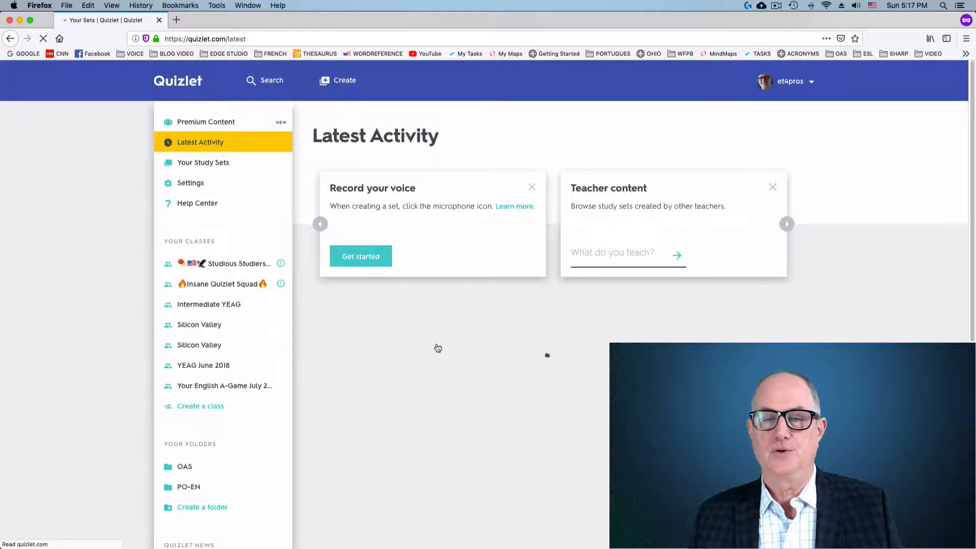
# - Reopen the Portuguese Orbit Words set and start its Match game
pyautogui.click(432, 362)
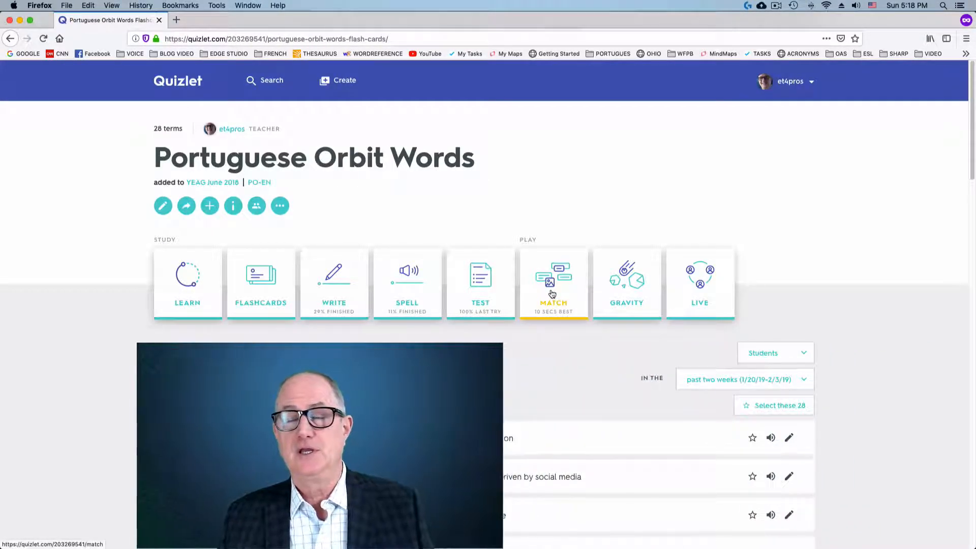
pyautogui.click(551, 294)
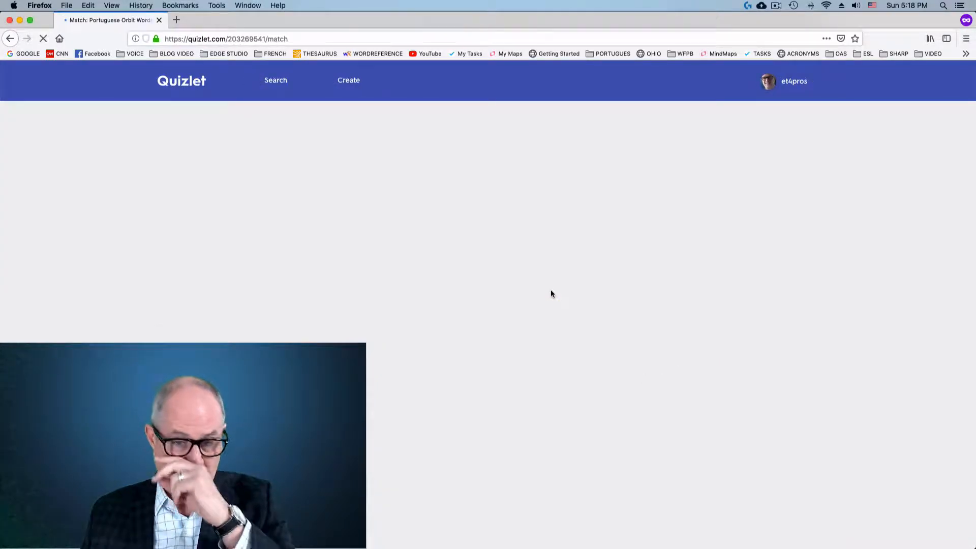
pyautogui.click(511, 211)
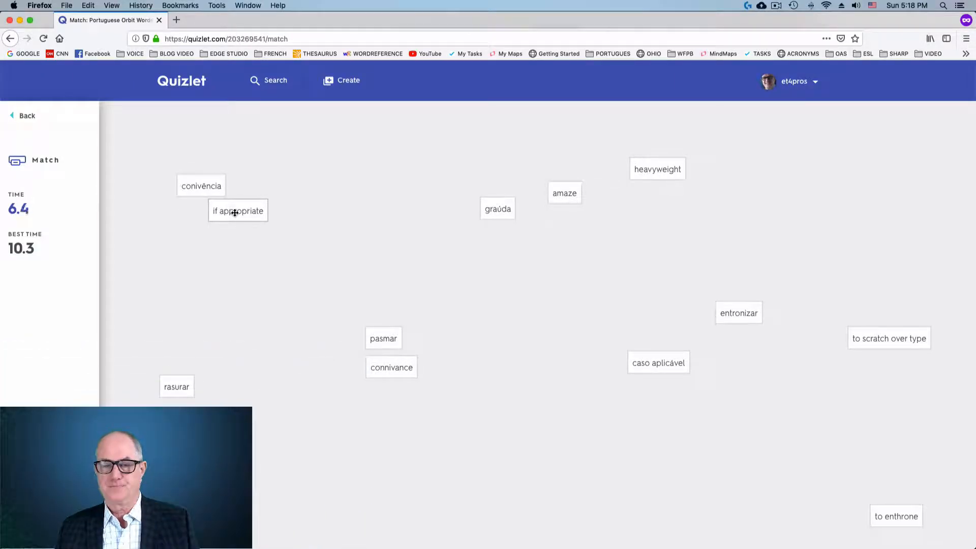
# - Match every Portuguese word tile with its English translation until the board is cleared, and return to the set's page
pyautogui.moveTo(234, 211); pyautogui.dragTo(660, 363)
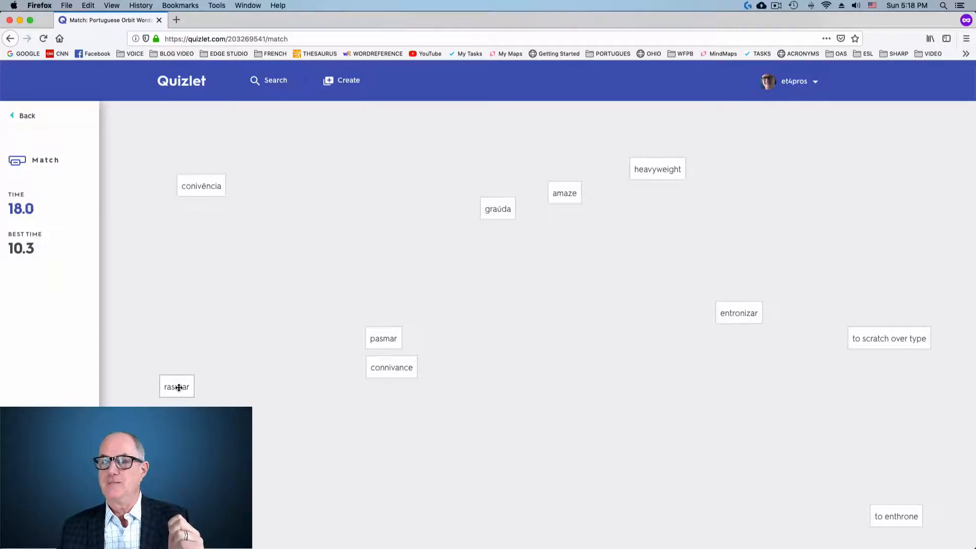
pyautogui.moveTo(179, 387); pyautogui.dragTo(881, 340)
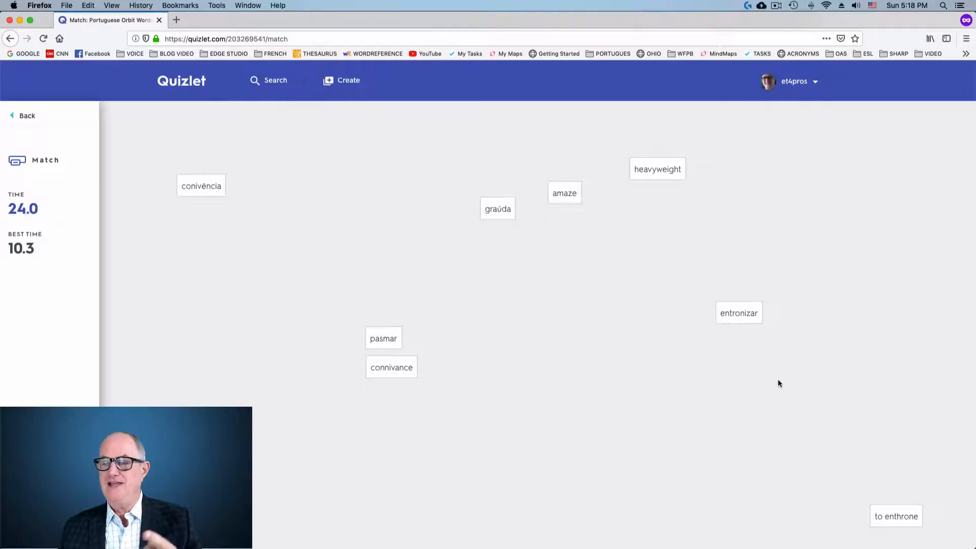
pyautogui.moveTo(737, 314); pyautogui.dragTo(882, 529)
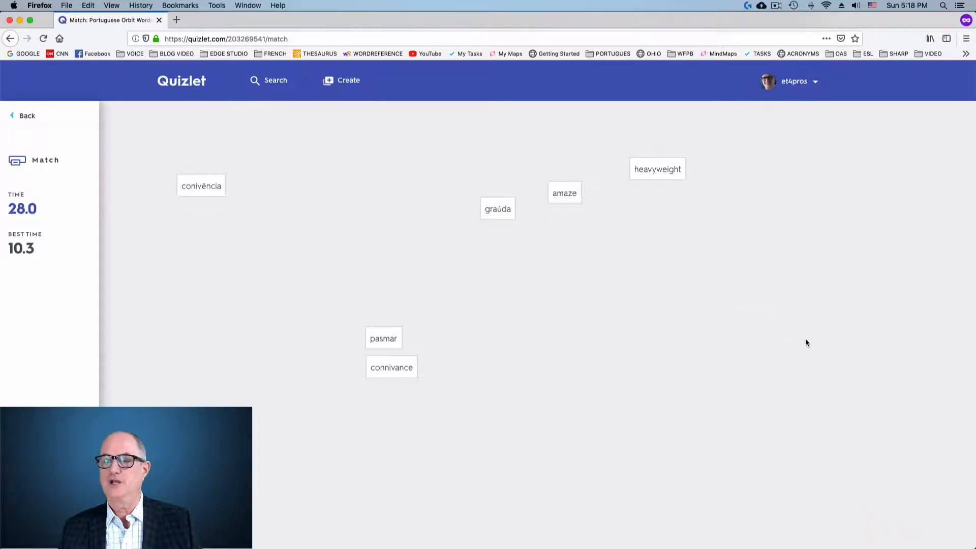
pyautogui.moveTo(655, 169); pyautogui.dragTo(511, 209)
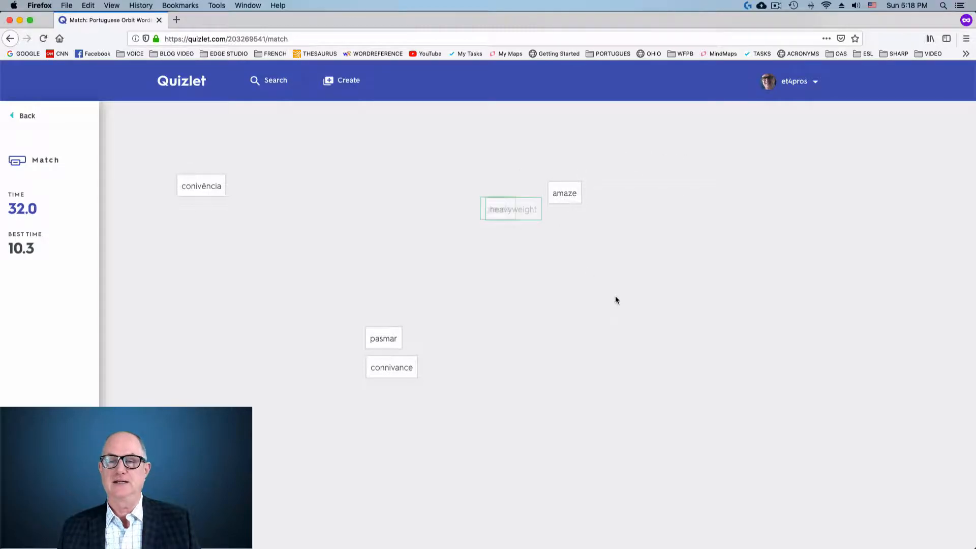
pyautogui.moveTo(564, 193); pyautogui.dragTo(205, 187)
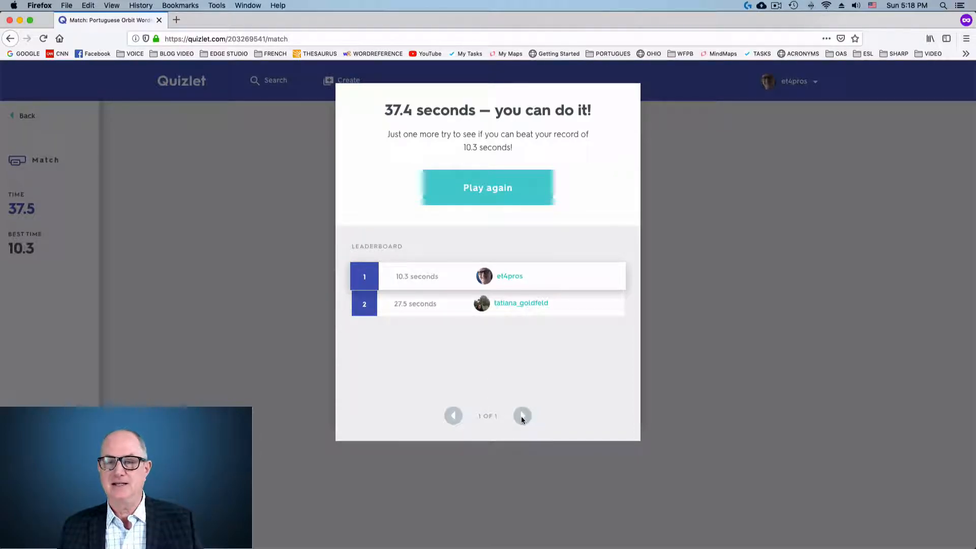
pyautogui.click(270, 278)
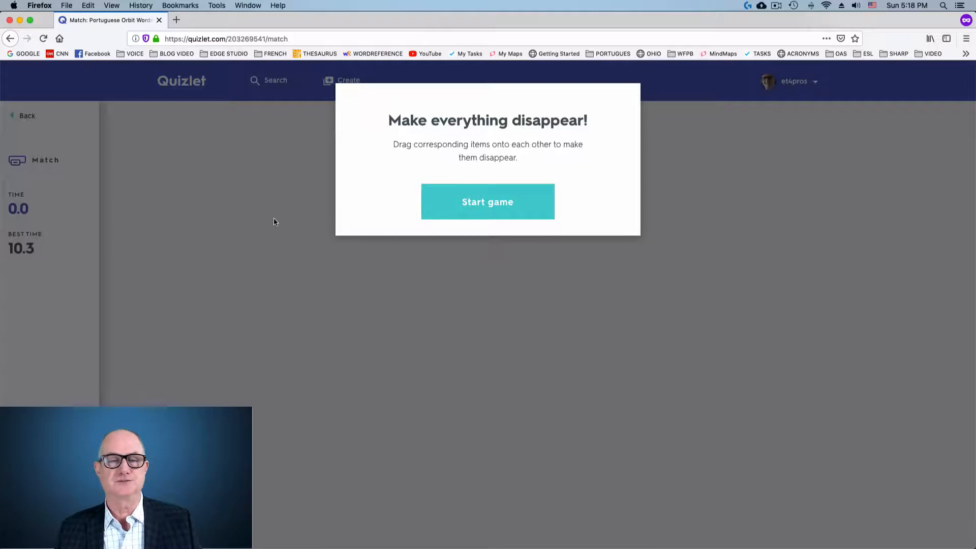
pyautogui.click(274, 222)
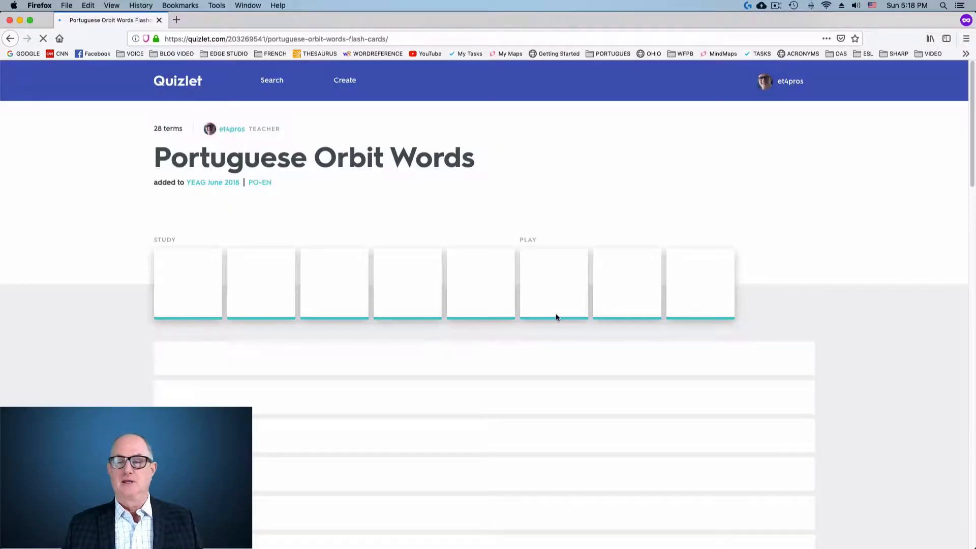
# - Start the set's Gravity game with all terms, English answers and Easy difficulty
pyautogui.click(621, 282)
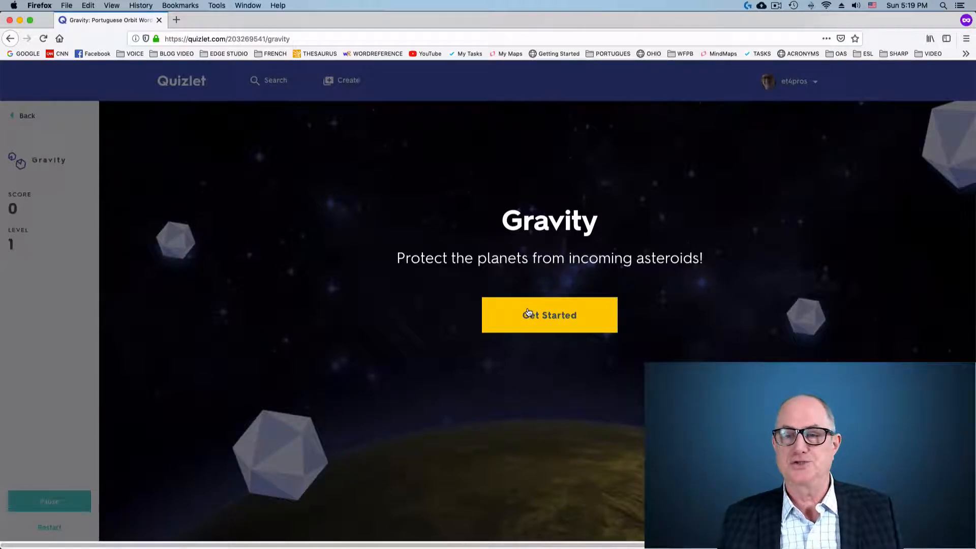
pyautogui.click(538, 320)
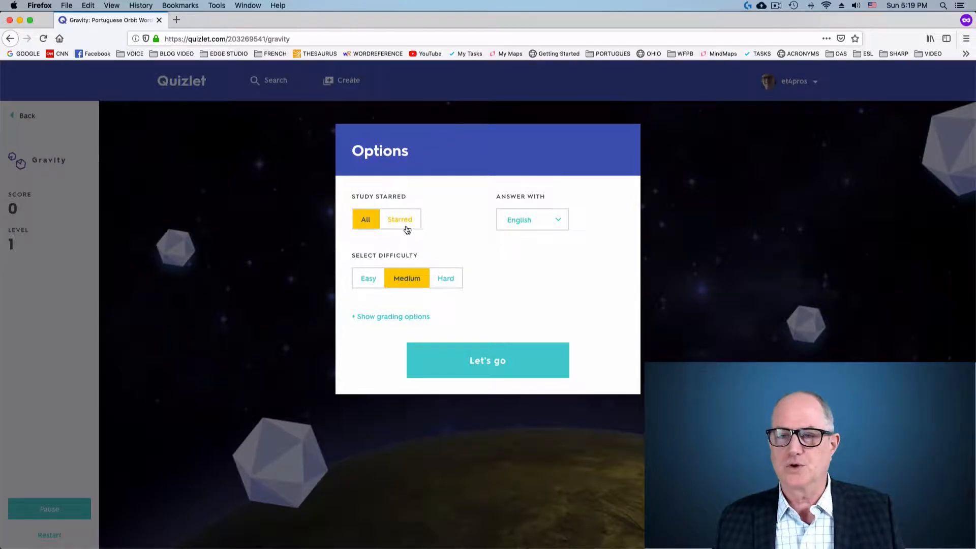
pyautogui.click(562, 222)
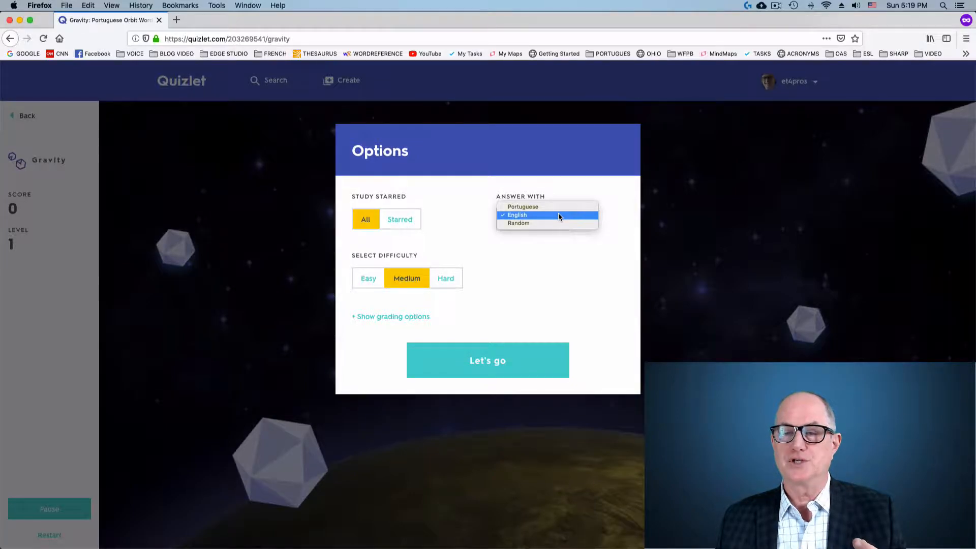
pyautogui.click(558, 215)
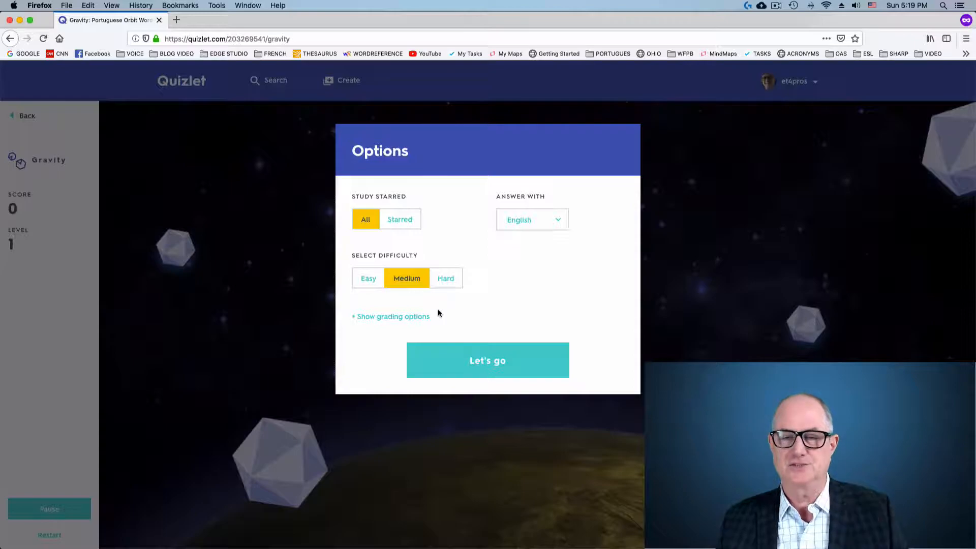
pyautogui.click(373, 282)
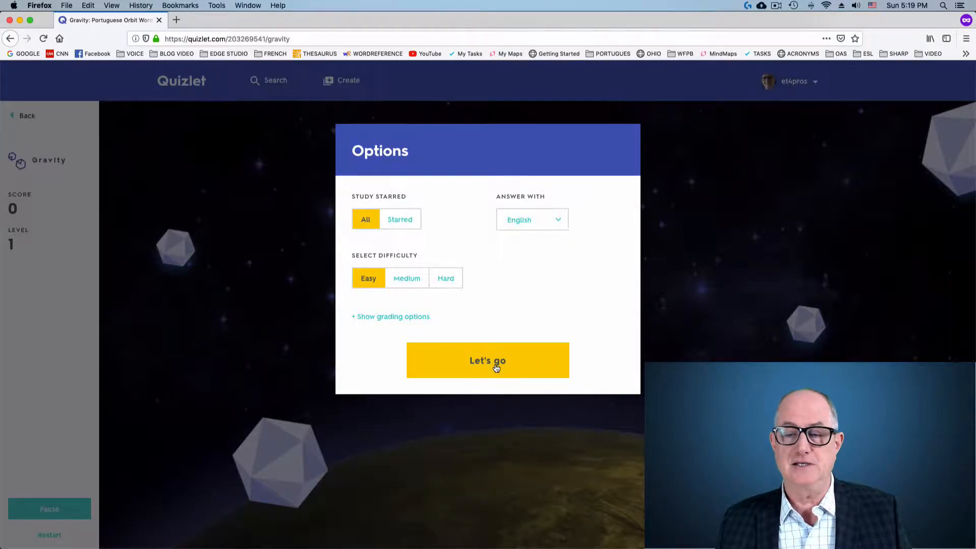
pyautogui.click(496, 366)
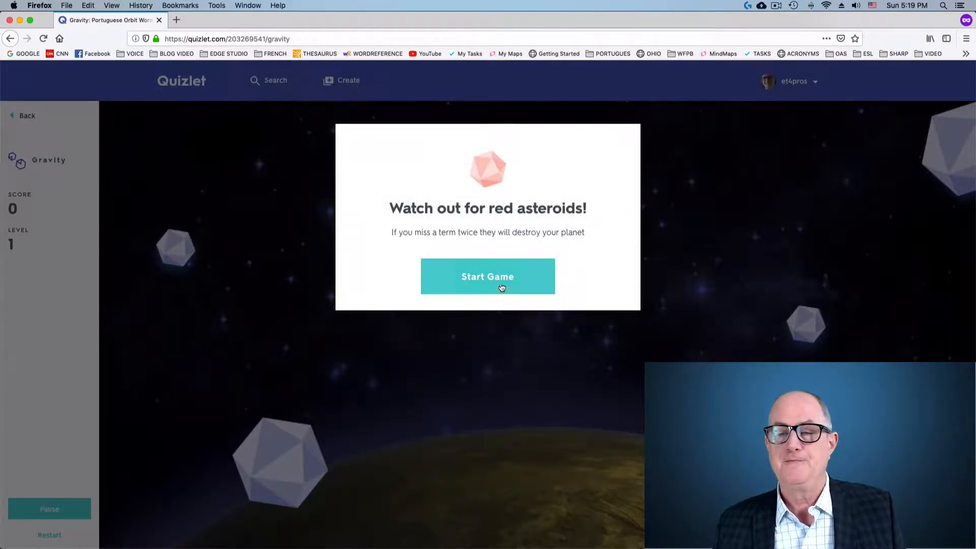
pyautogui.click(499, 283)
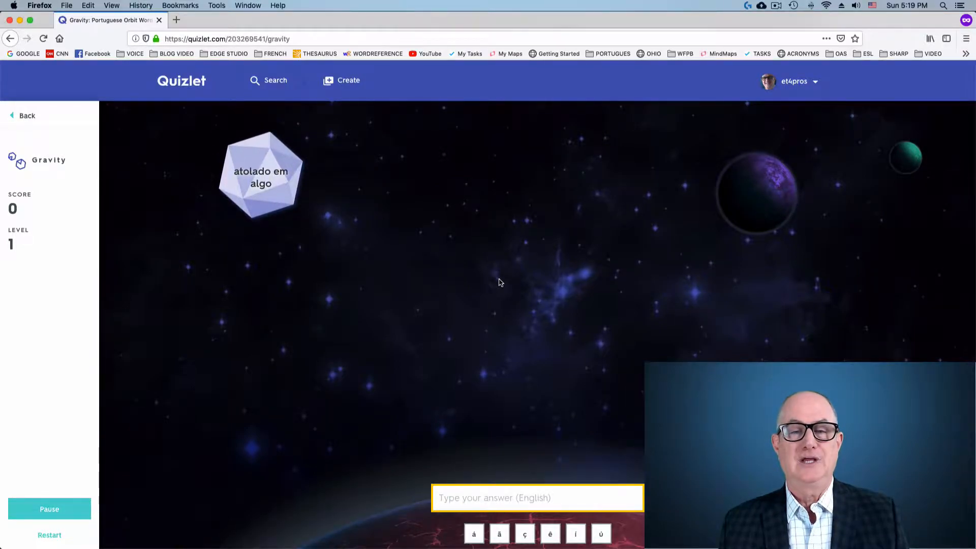
# - Answer the "atolado em algo" asteroid with "bogged down" and copy the correct answer "mired in something"
pyautogui.write('bogged down')
pyautogui.press('Return')
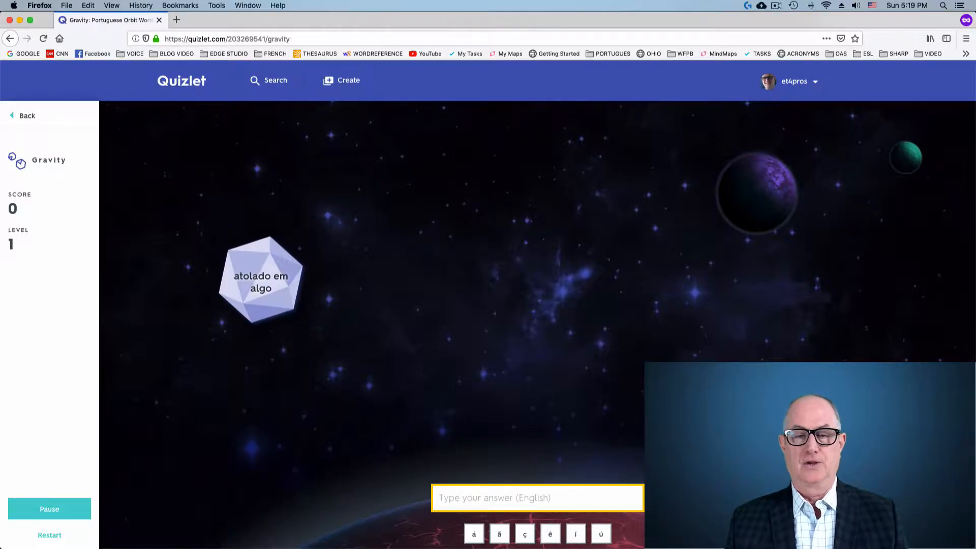
pyautogui.write('bog')
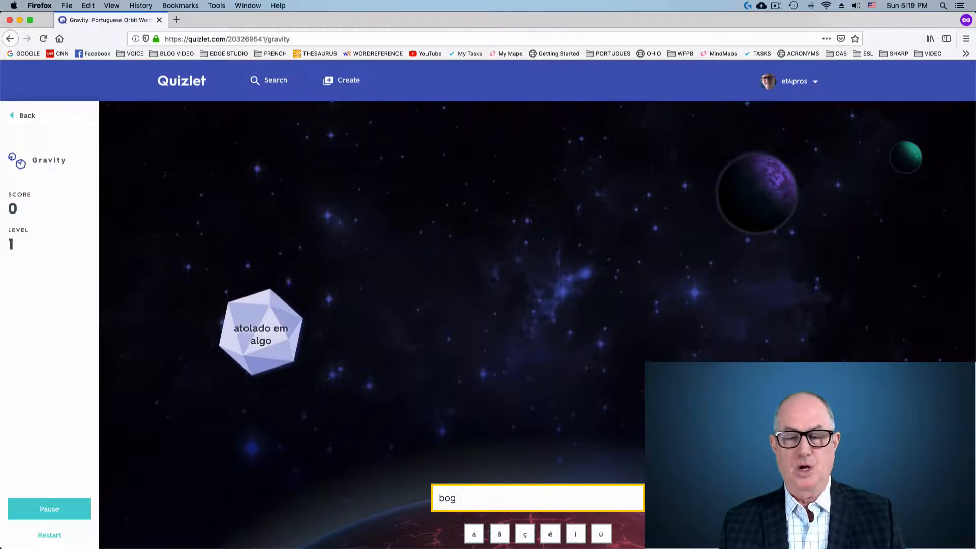
pyautogui.write('ged down')
pyautogui.press('Return')
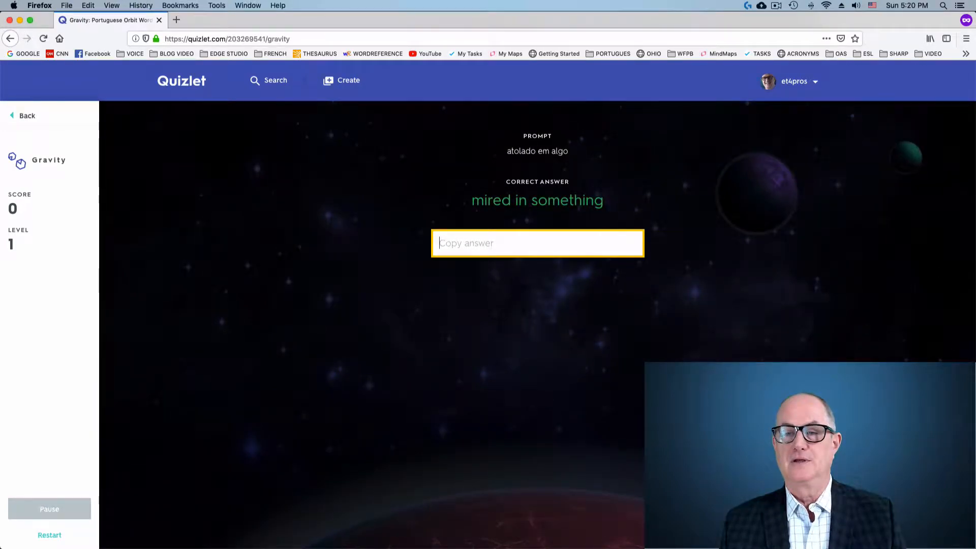
pyautogui.write('mired in so')
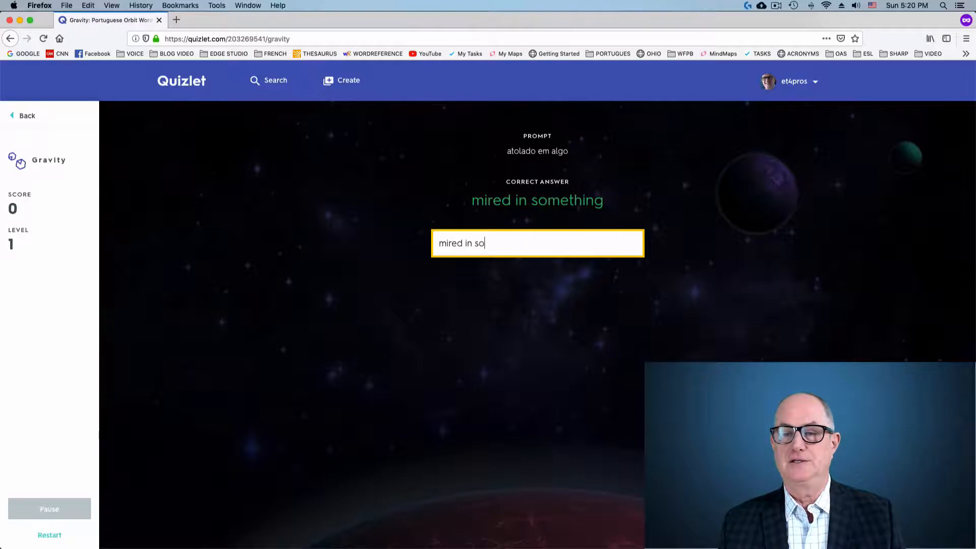
pyautogui.write('mething')
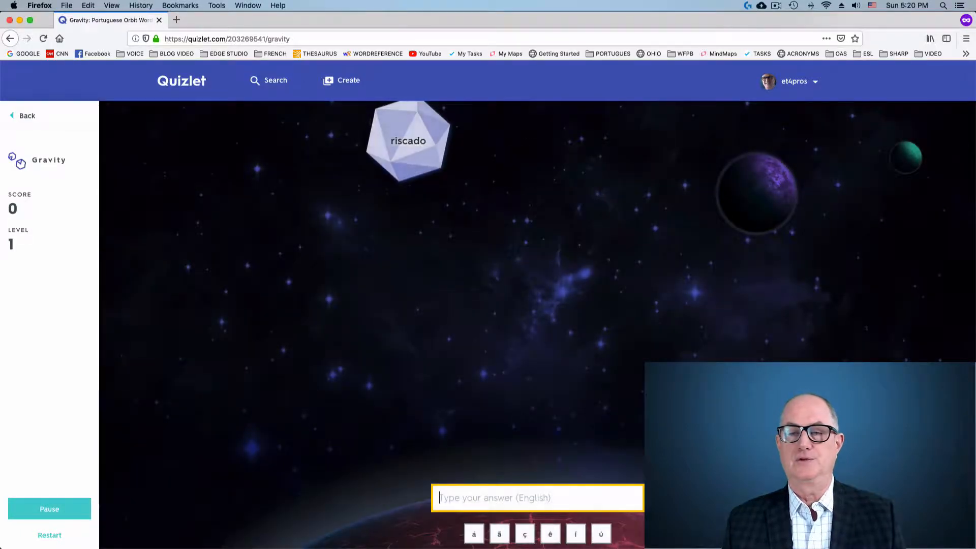
# - Answer the "riscado" asteroid with its English translation
pyautogui.write('under')
pyautogui.press('BackSpace')
pyautogui.press('BackSpace')
pyautogui.press('BackSpace')
pyautogui.press('BackSpace')
pyautogui.write('nderlined')
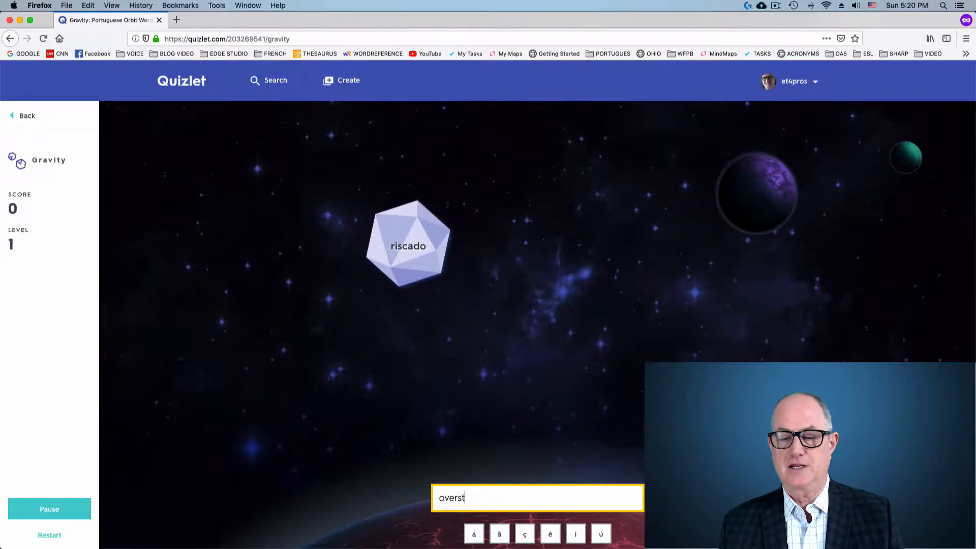
pyautogui.press('Return')
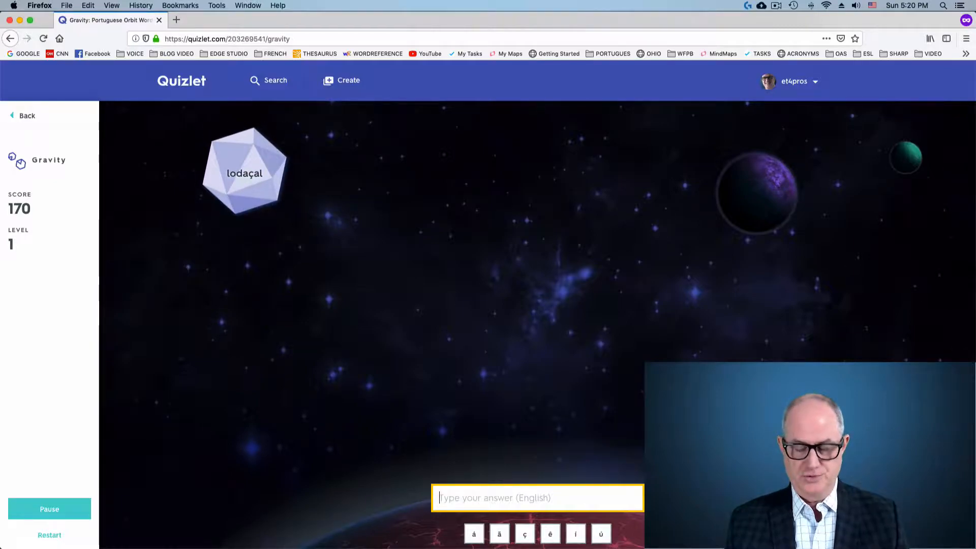
# - Answer the "lodaçal" asteroid with "mire, mud flats", leave Gravity and return to the Latest Activity page
pyautogui.write('mire')
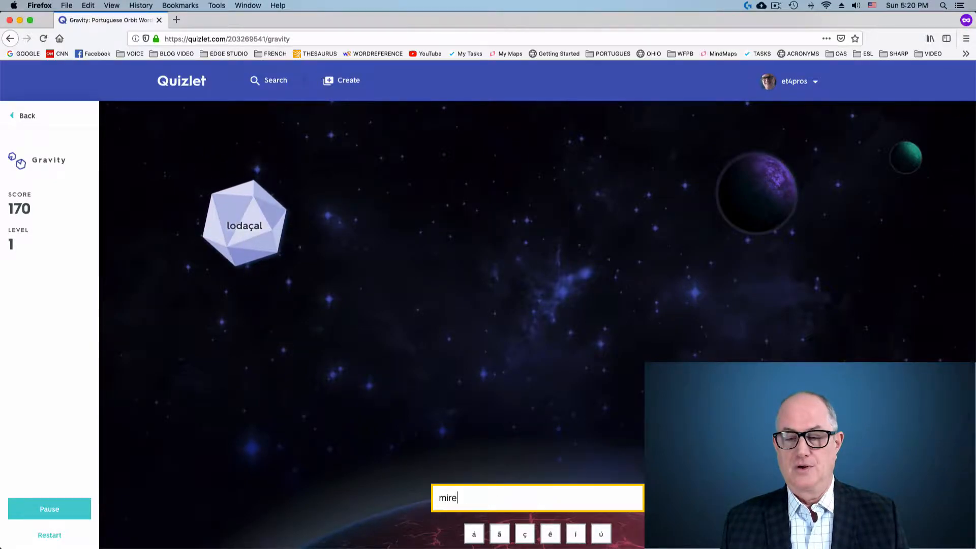
pyautogui.write(', mud flat')
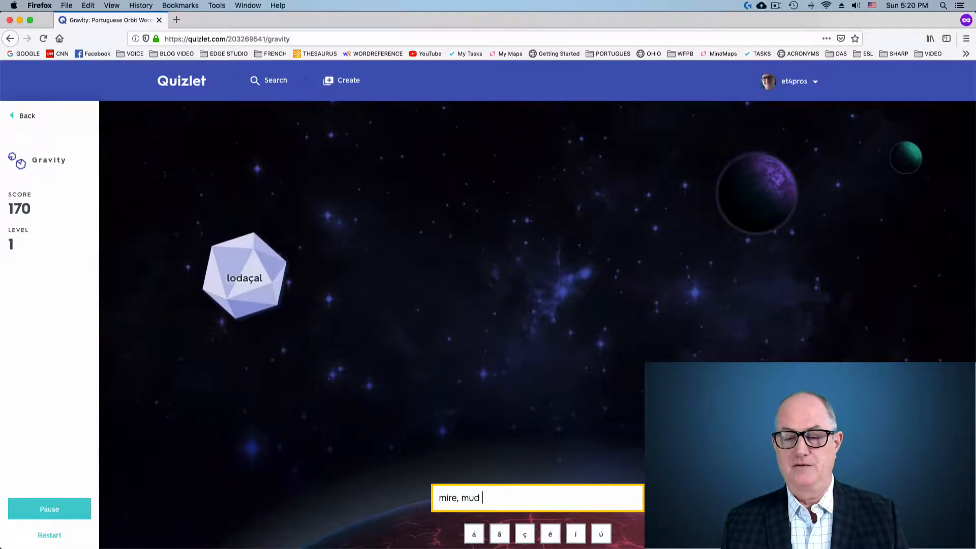
pyautogui.press('Return')
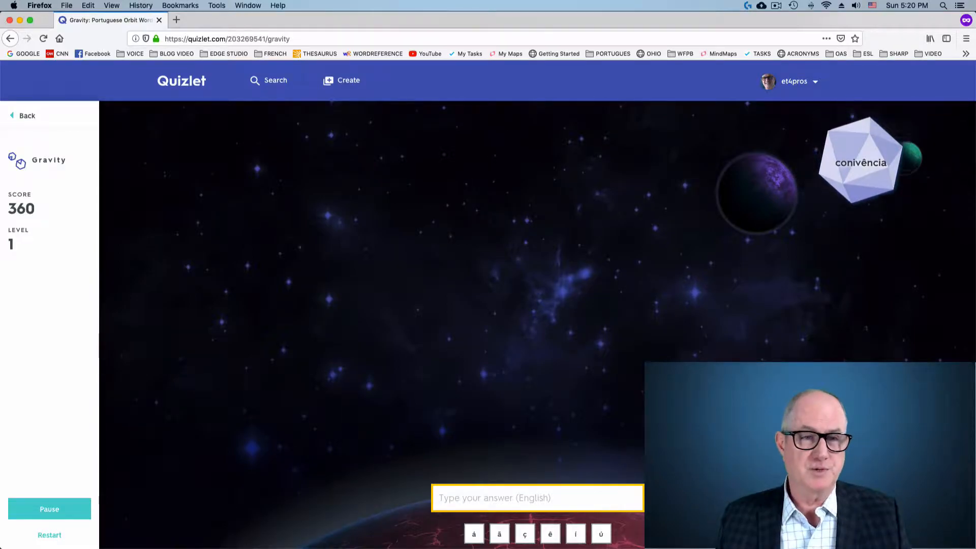
pyautogui.click(22, 116)
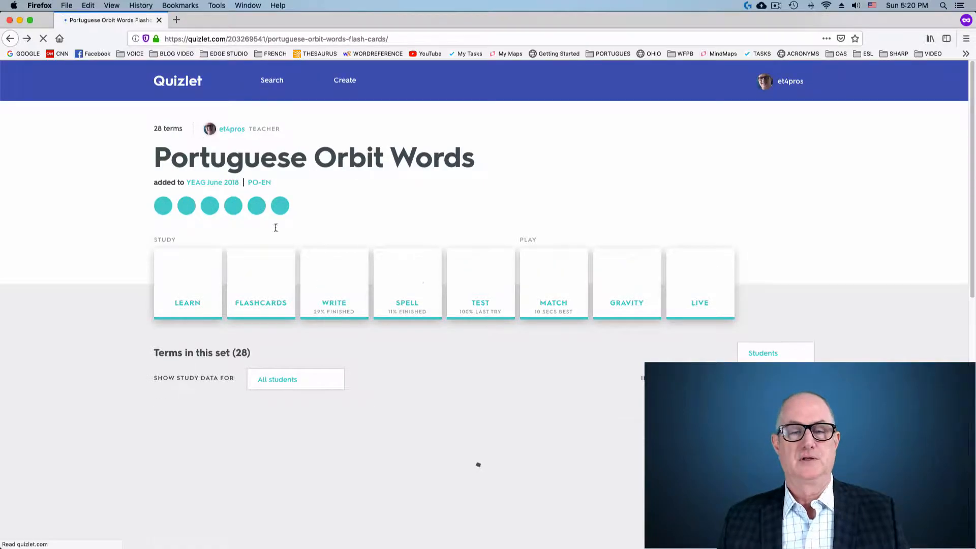
pyautogui.click(180, 88)
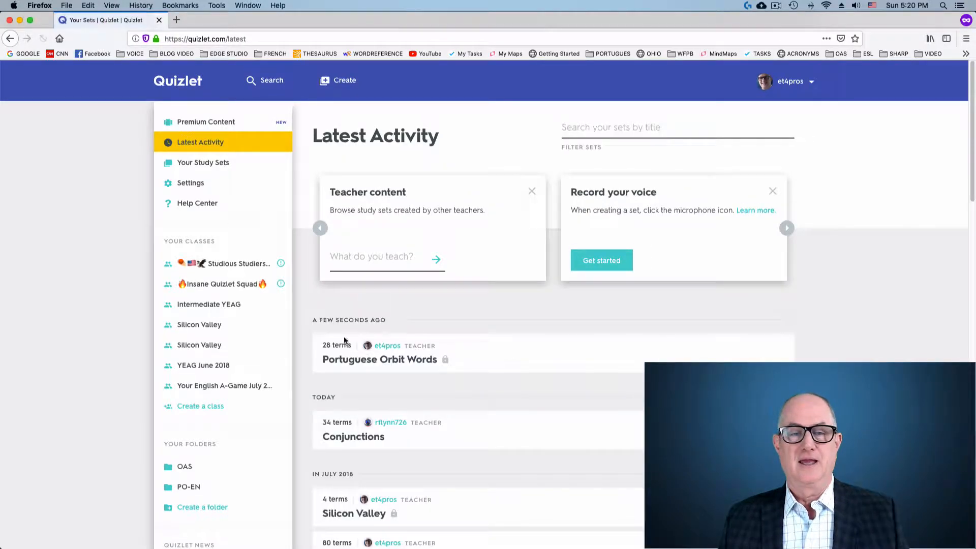
# - Start a new study set and title it "Youtube Video Set"
pyautogui.click(329, 82)
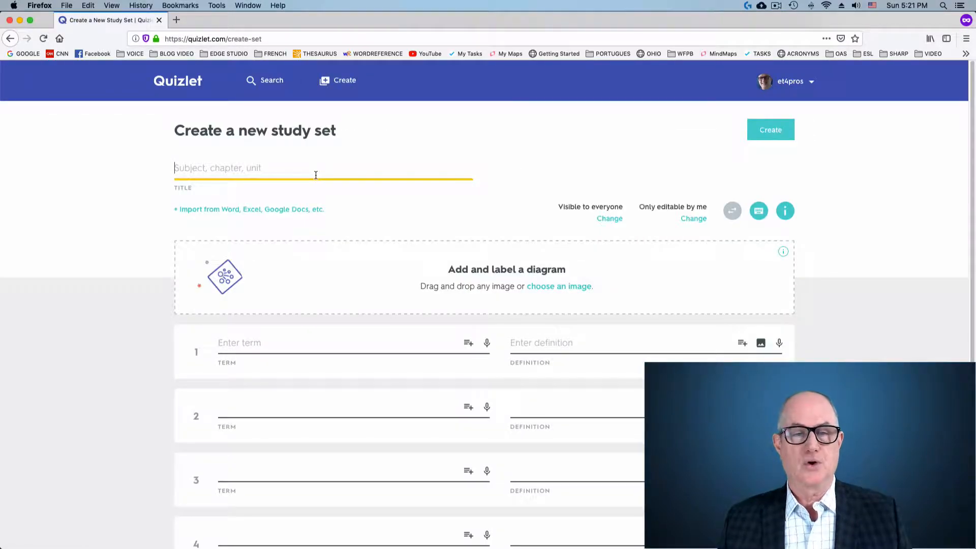
pyautogui.write('Youtube Video Set')
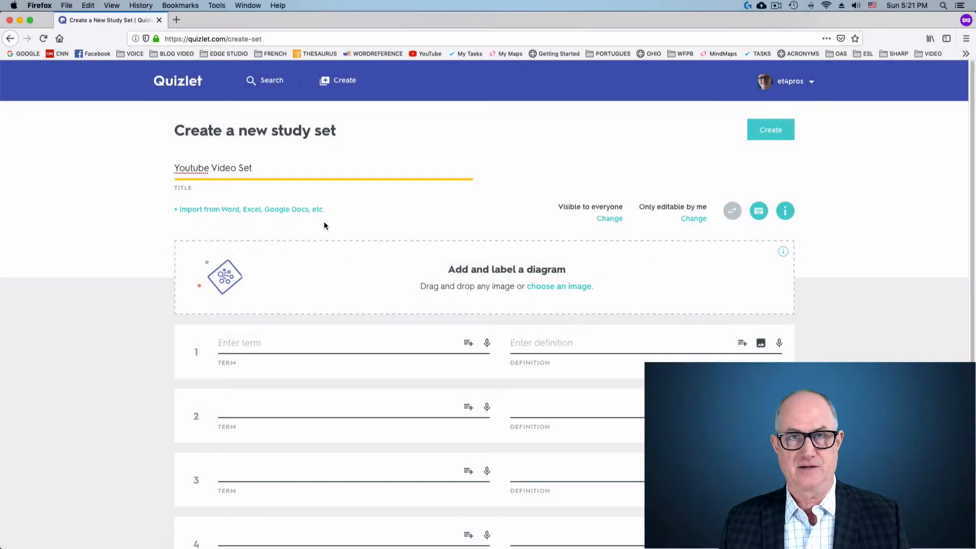
# - Switch to the Orbit Word Sheet in Excel and copy both columns of the word list, from "Branding" through "to Craft"
pyautogui.press('super+Tab')
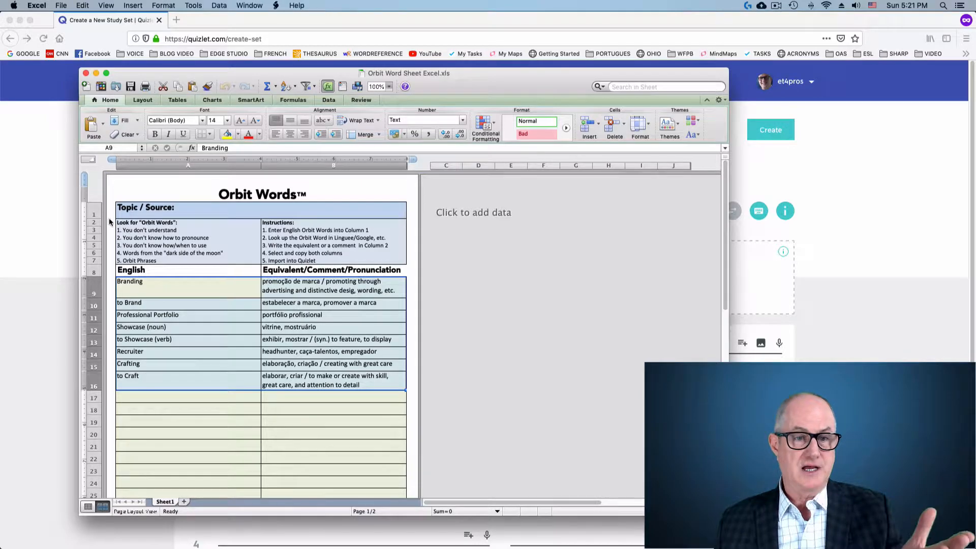
pyautogui.click(137, 292)
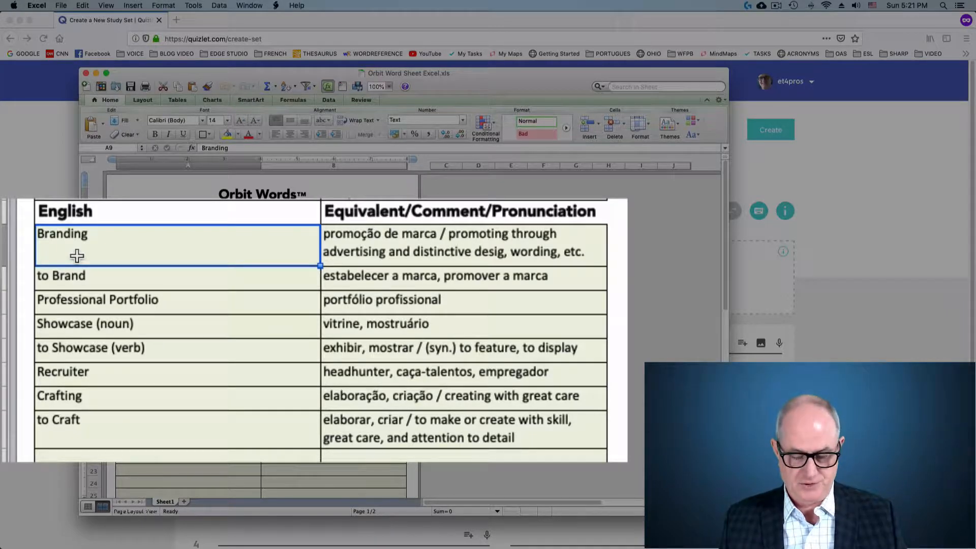
pyautogui.moveTo(77, 256); pyautogui.dragTo(416, 437)
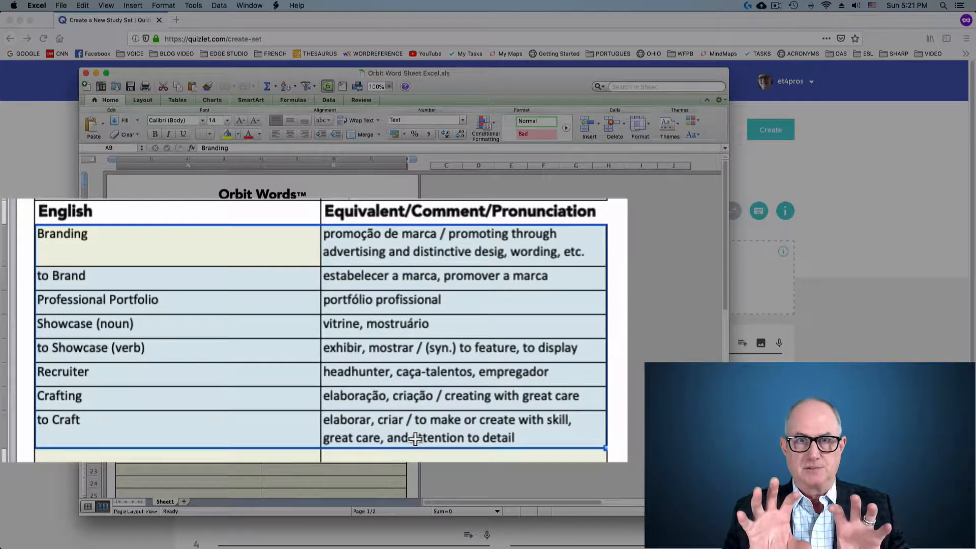
pyautogui.press('super+c')
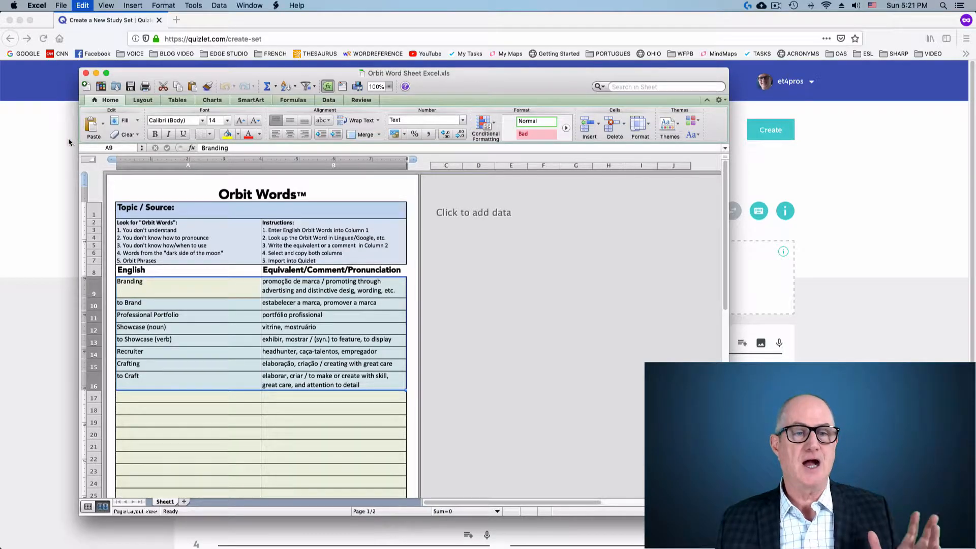
# - Return to the new study set in Firefox and import the copied word list, with tab between term and definition and new line between cards
pyautogui.click(69, 141)
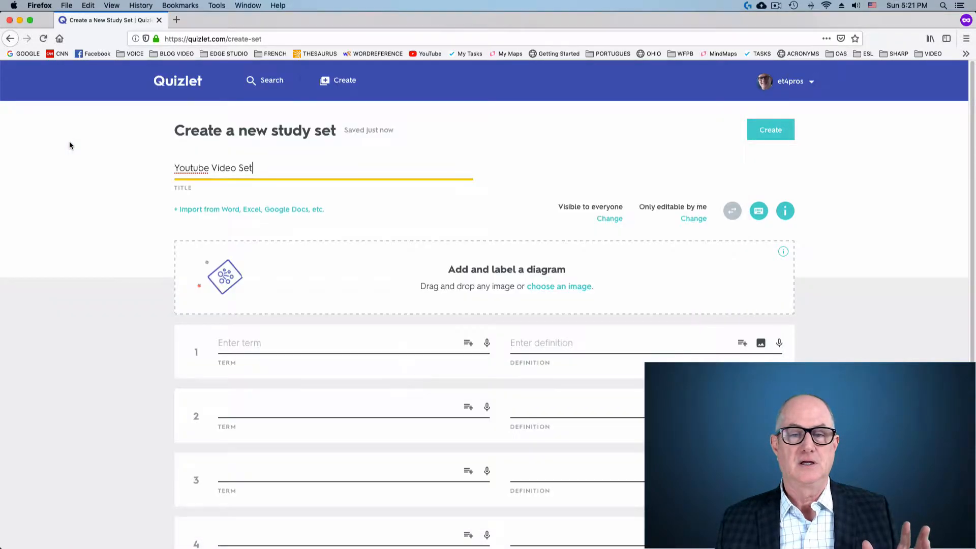
pyautogui.click(221, 210)
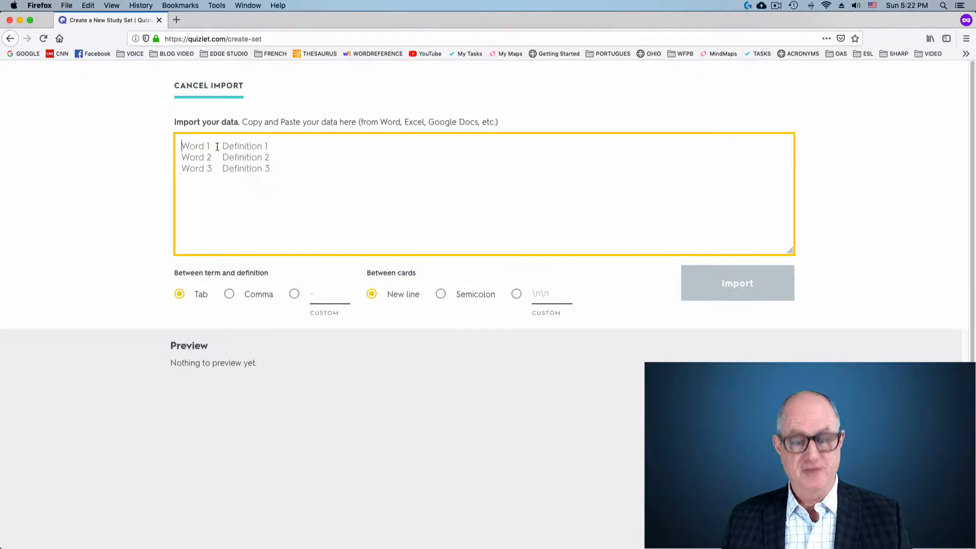
pyautogui.press('super+v')
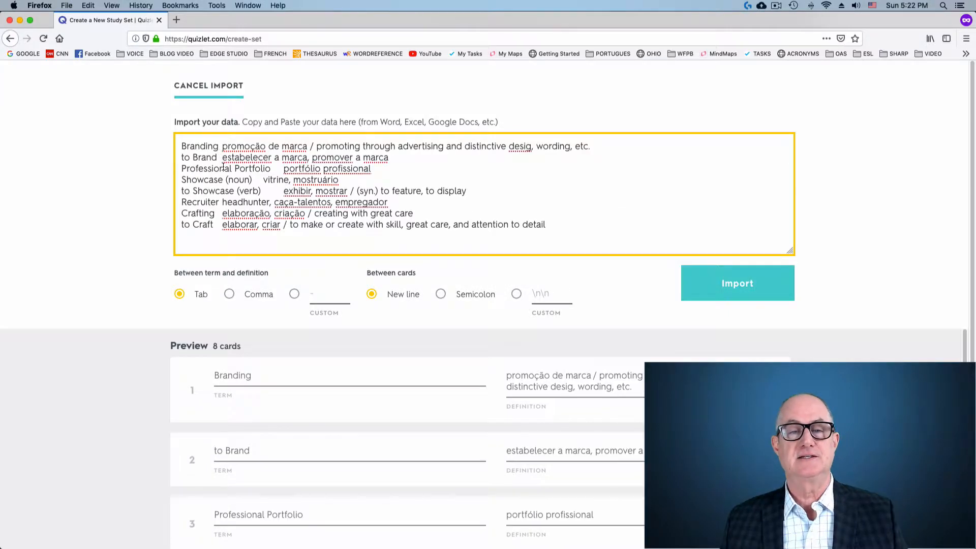
pyautogui.click(750, 286)
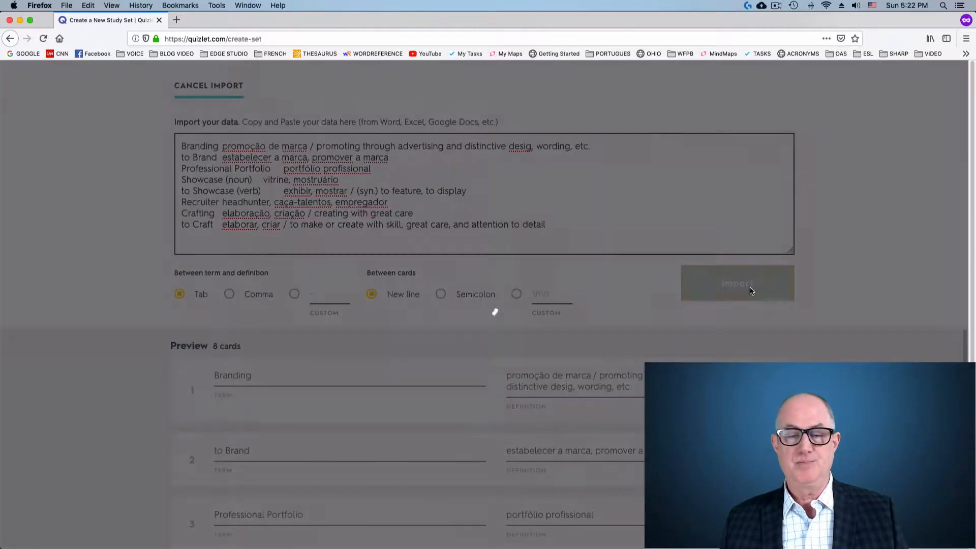
# - Set the language of the terms to English and of the definitions to Portuguese
pyautogui.scroll(-10, 212, 359)
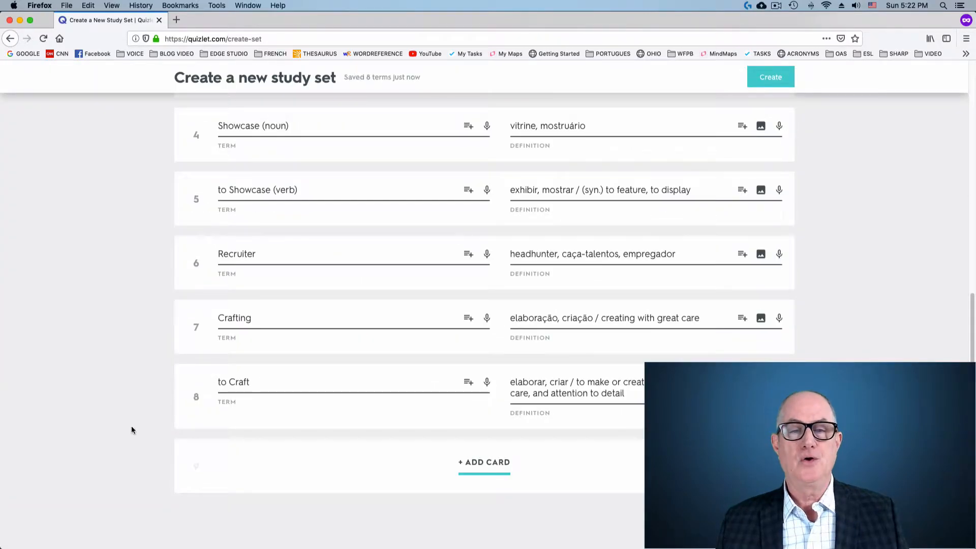
pyautogui.scroll(3, 125, 435)
pyautogui.scroll(3, 124, 435)
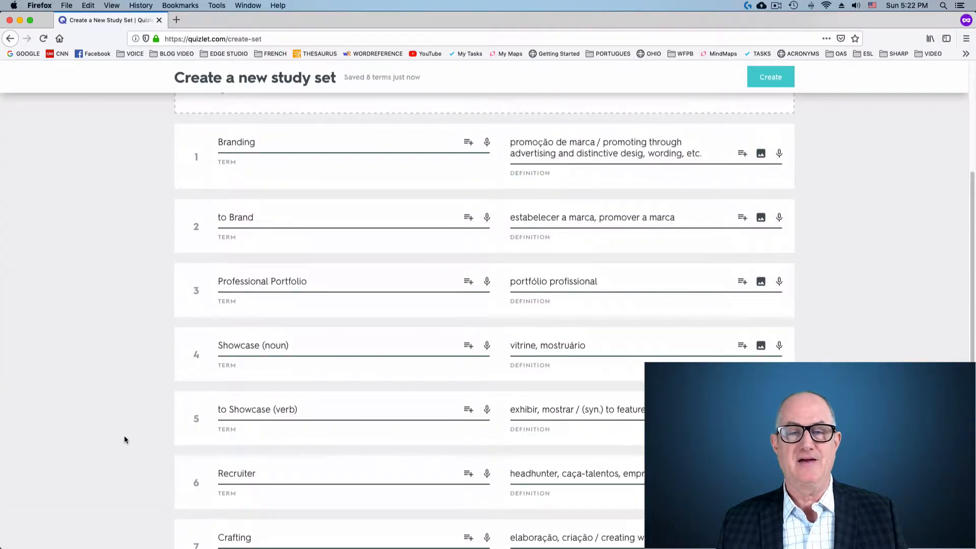
pyautogui.scroll(2, 124, 439)
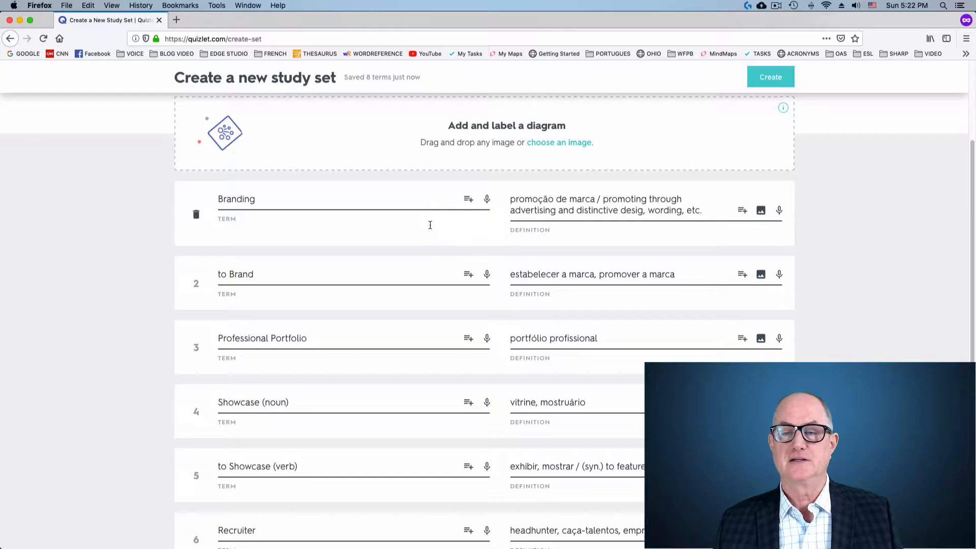
pyautogui.click(447, 206)
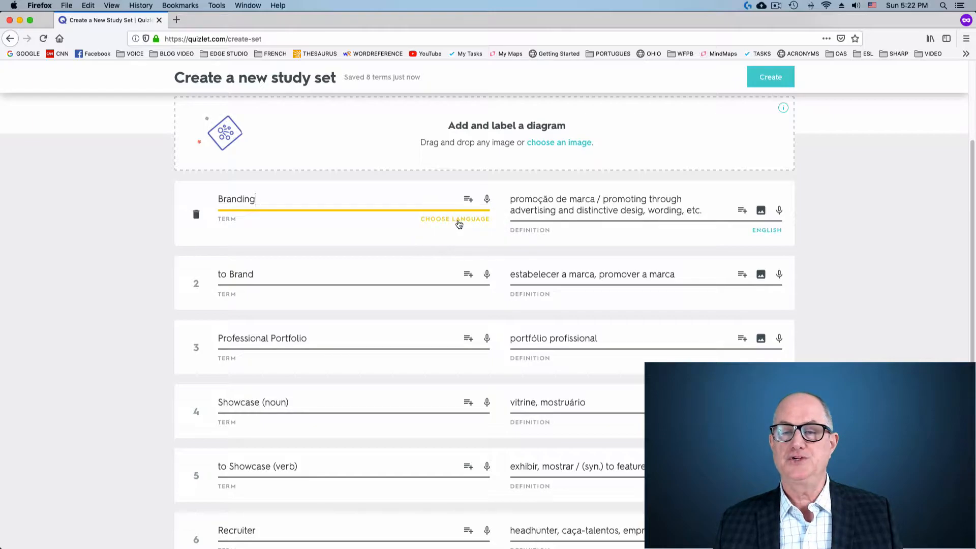
pyautogui.click(458, 219)
pyautogui.click(407, 299)
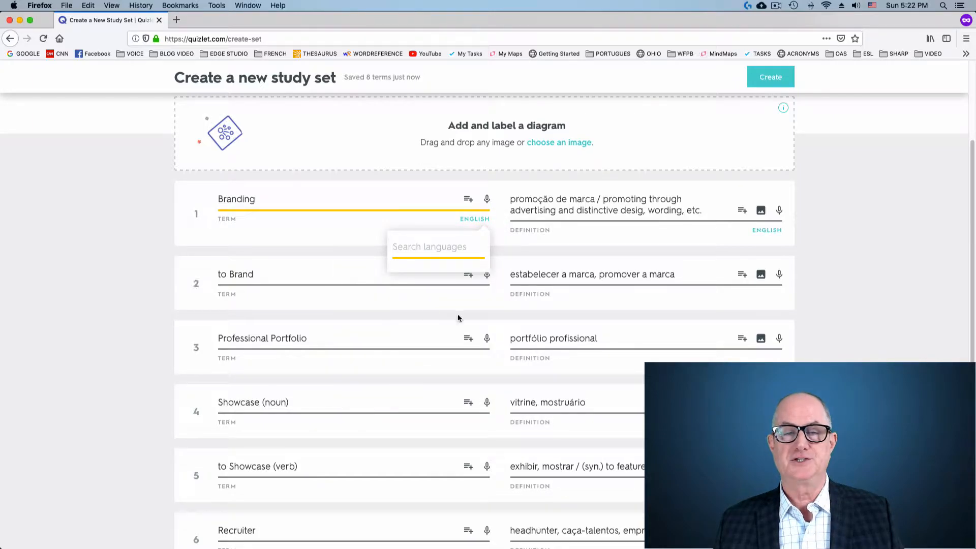
pyautogui.click(767, 231)
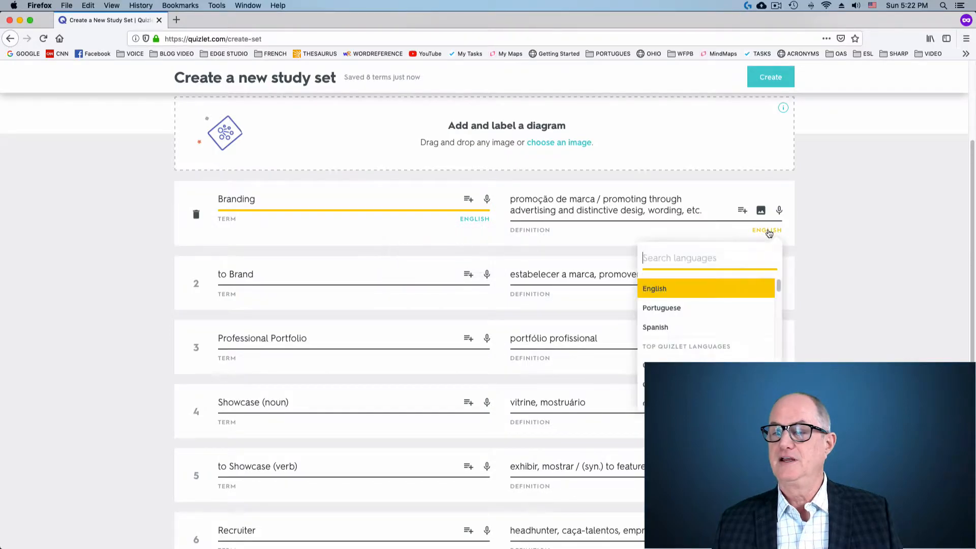
pyautogui.click(678, 312)
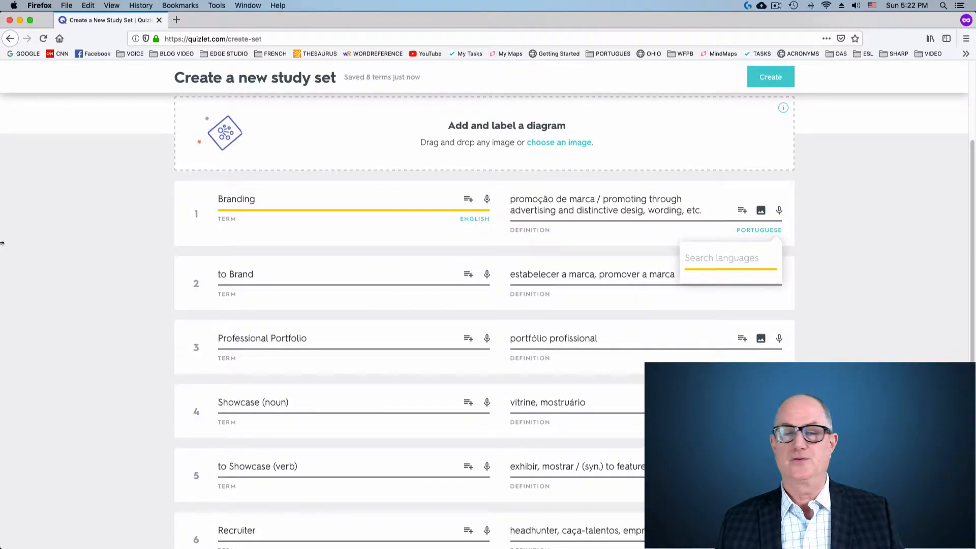
# - Create the study set and dismiss the sharing dialog
pyautogui.scroll(-5, 114, 276)
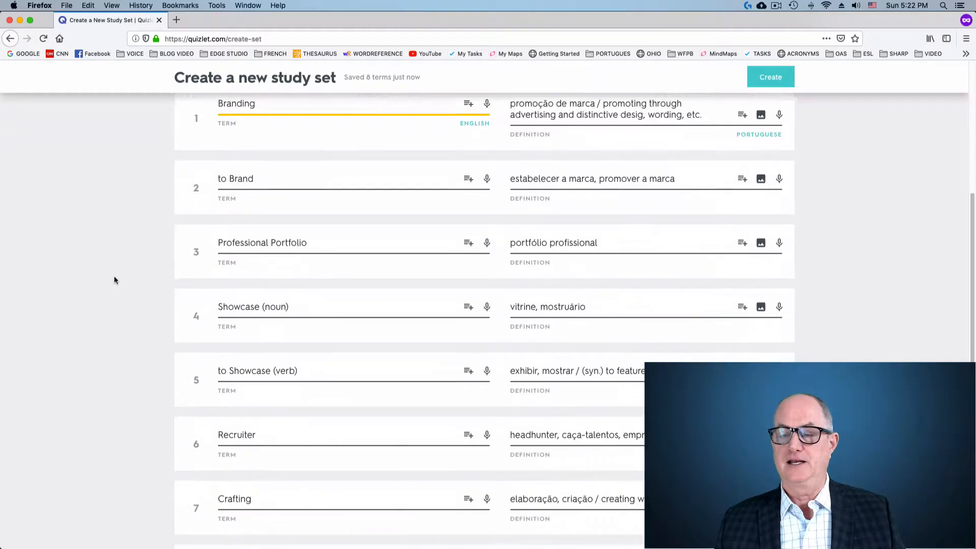
pyautogui.click(771, 77)
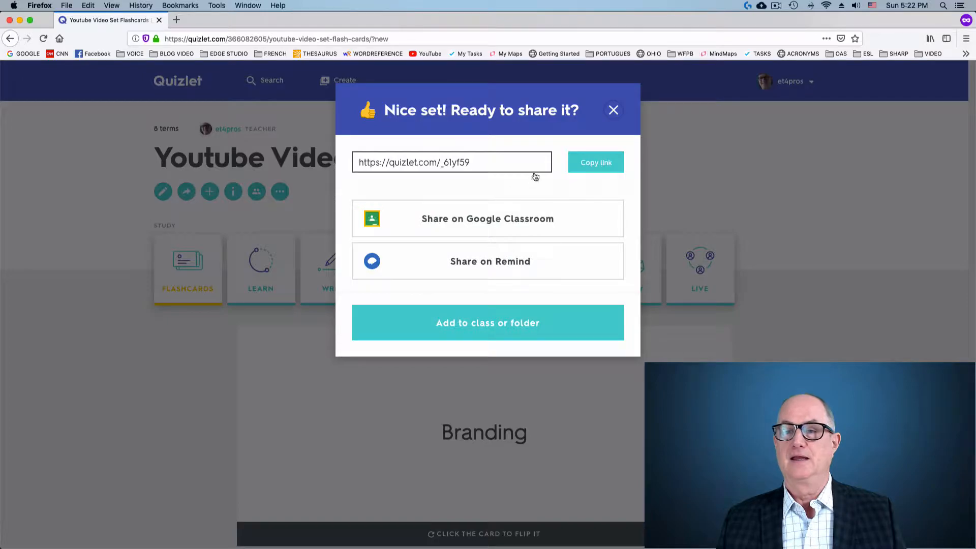
pyautogui.click(614, 110)
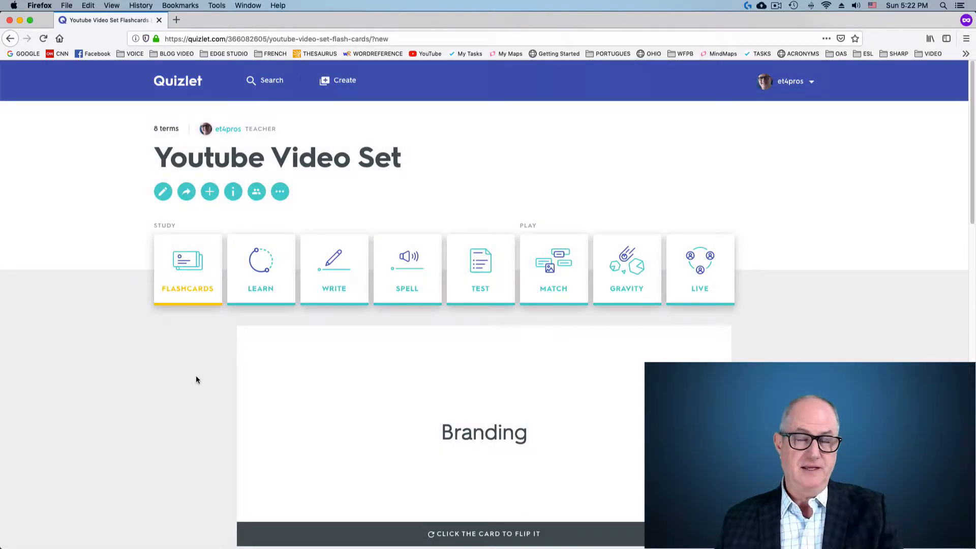
# - Review the term list of the new study set and look through its additional options
pyautogui.scroll(-8, 199, 382)
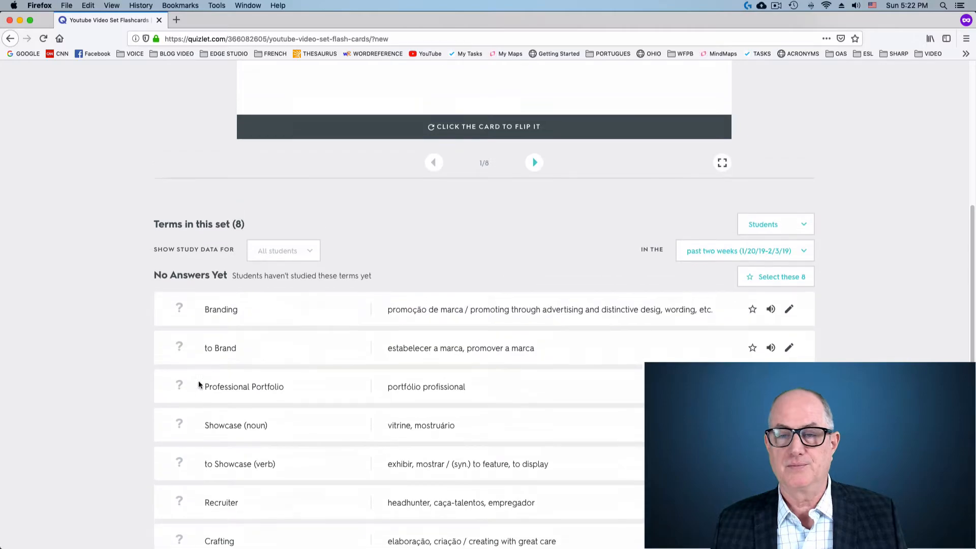
pyautogui.scroll(2, 199, 384)
pyautogui.scroll(-2, 141, 319)
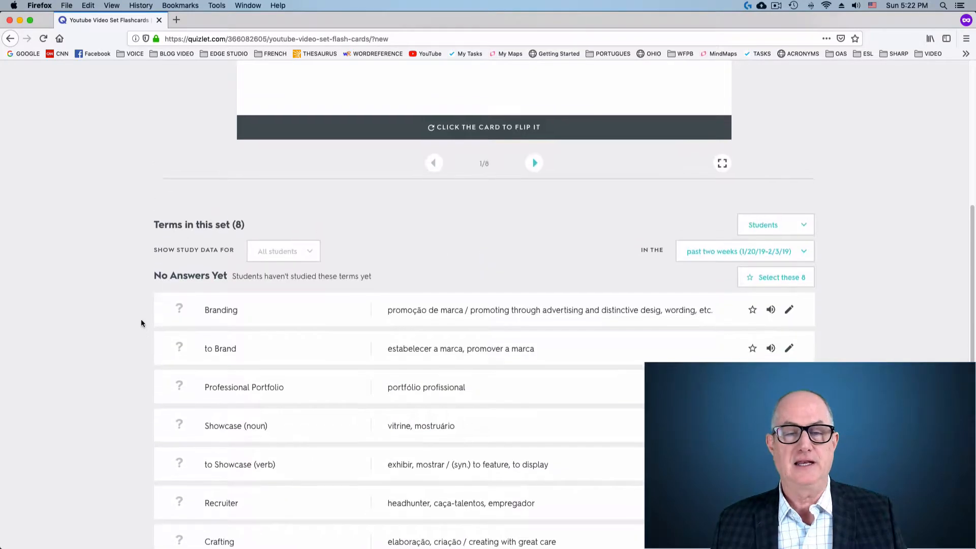
pyautogui.scroll(4, 136, 313)
pyautogui.scroll(5, 135, 317)
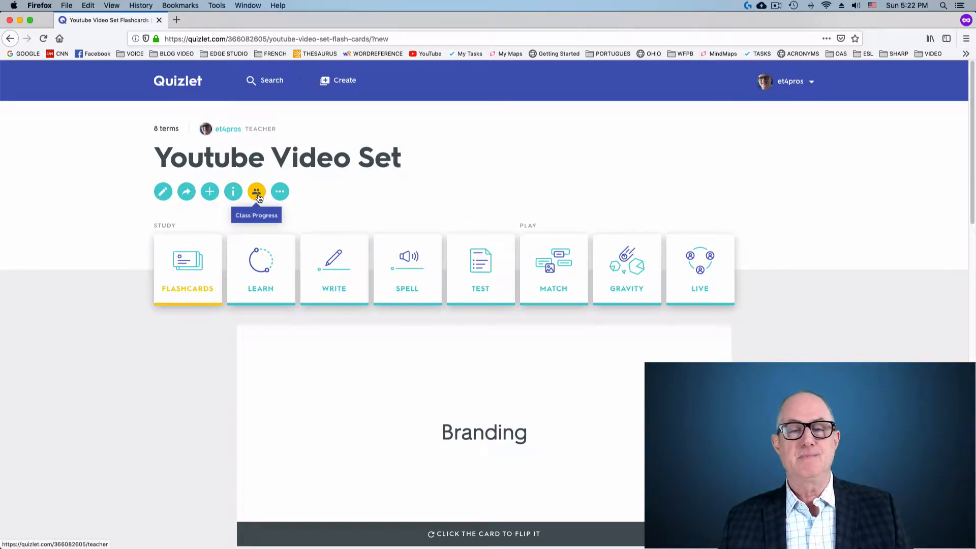
pyautogui.click(280, 198)
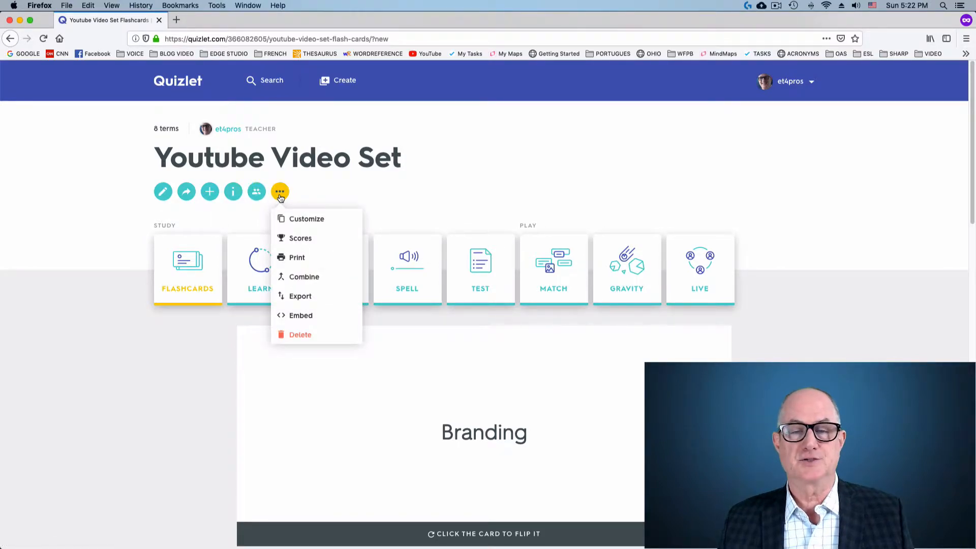
pyautogui.click(199, 223)
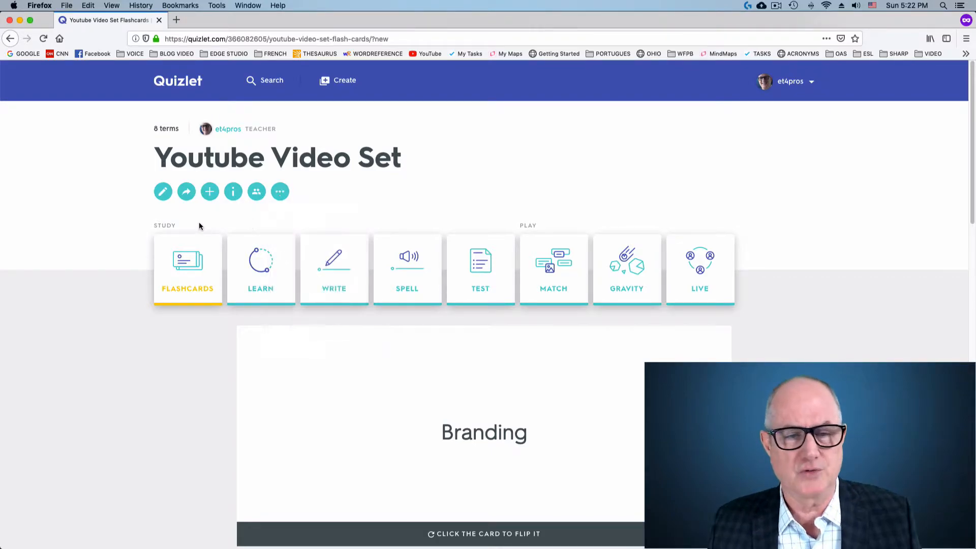
# - Open the study set for editing, look over its cards and return to the set page
pyautogui.click(163, 192)
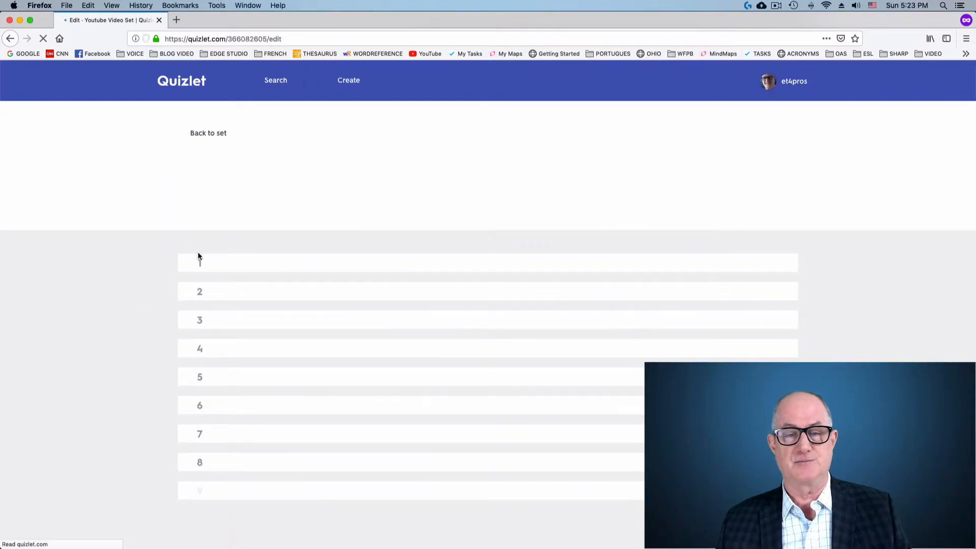
pyautogui.scroll(-10, 444, 490)
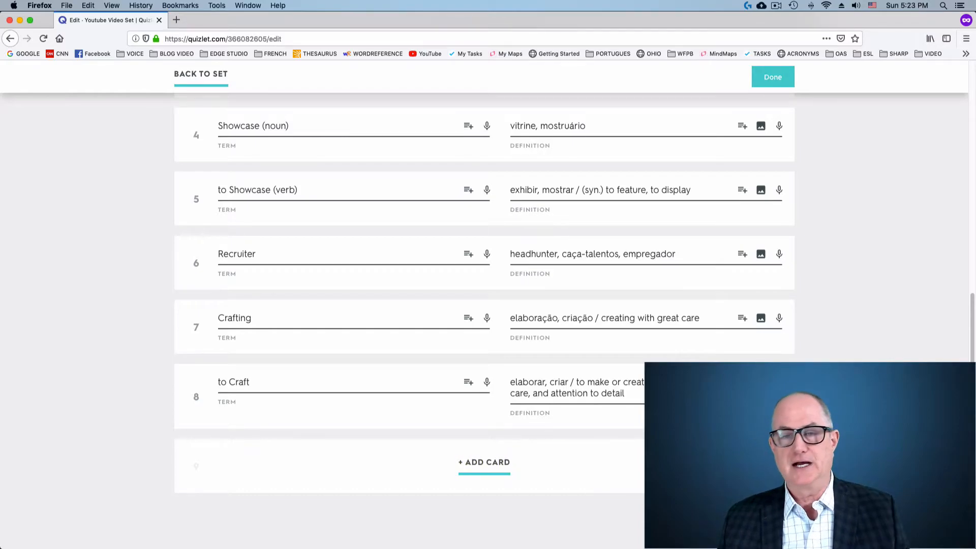
pyautogui.click(773, 77)
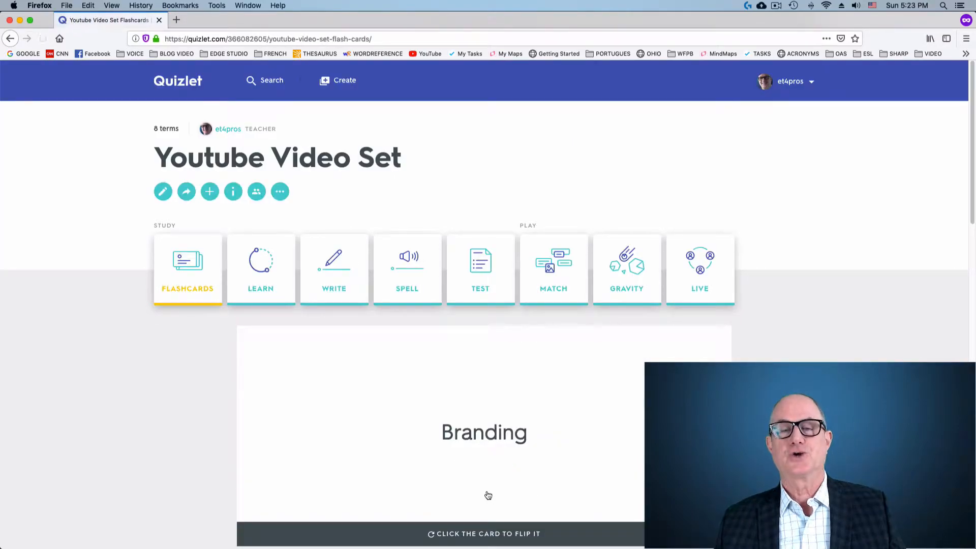